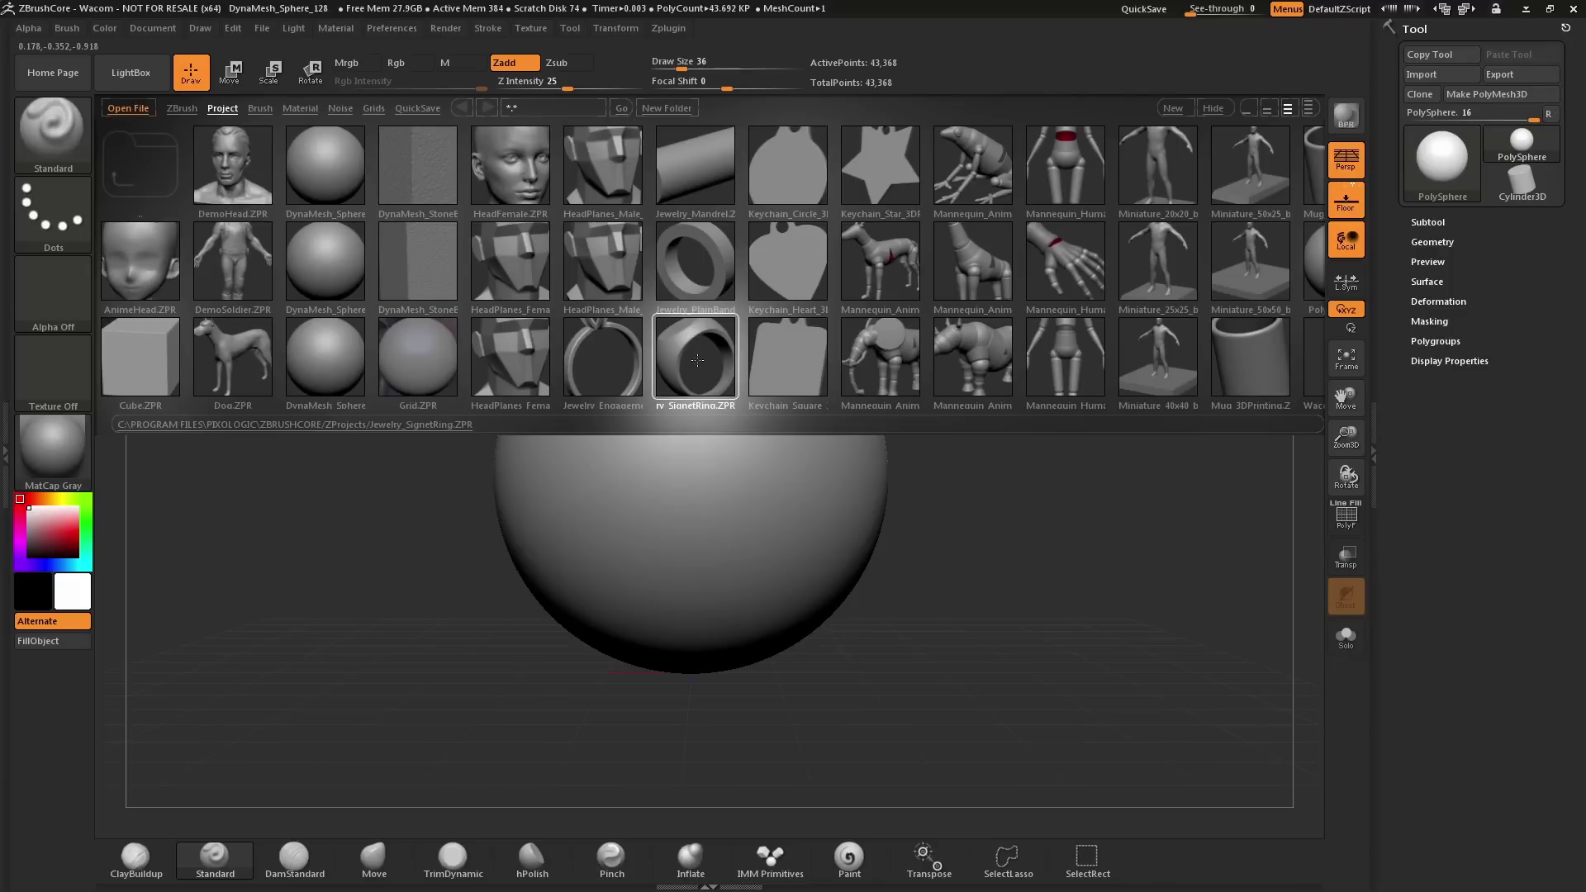
Open the Jewelry_SignetRing project from LightBox in place of the sphere.
{"action": "double_click", "coordinate": [698, 360]}
Load the ring without saving the sphere, orbit to its flat top, and try a test ClayBuildup stroke.
{"action": "left_click", "coordinate": [830, 496]}
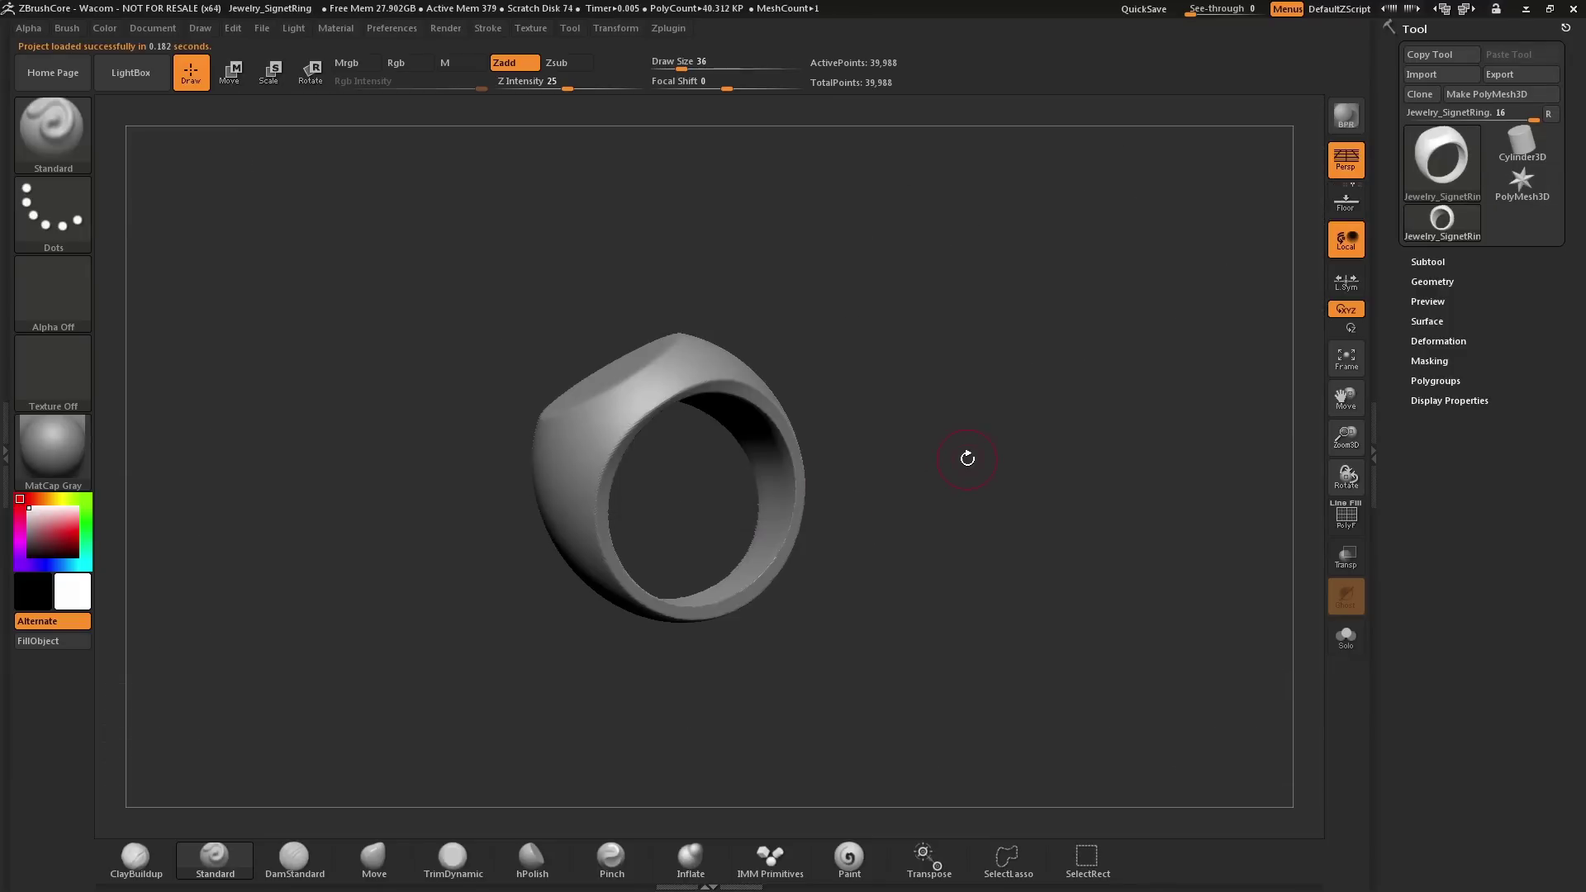
{"action": "left_click_drag", "start_coordinate": [943, 420], "coordinate": [963, 438]}
{"action": "left_click_drag", "start_coordinate": [791, 337], "coordinate": [815, 346]}
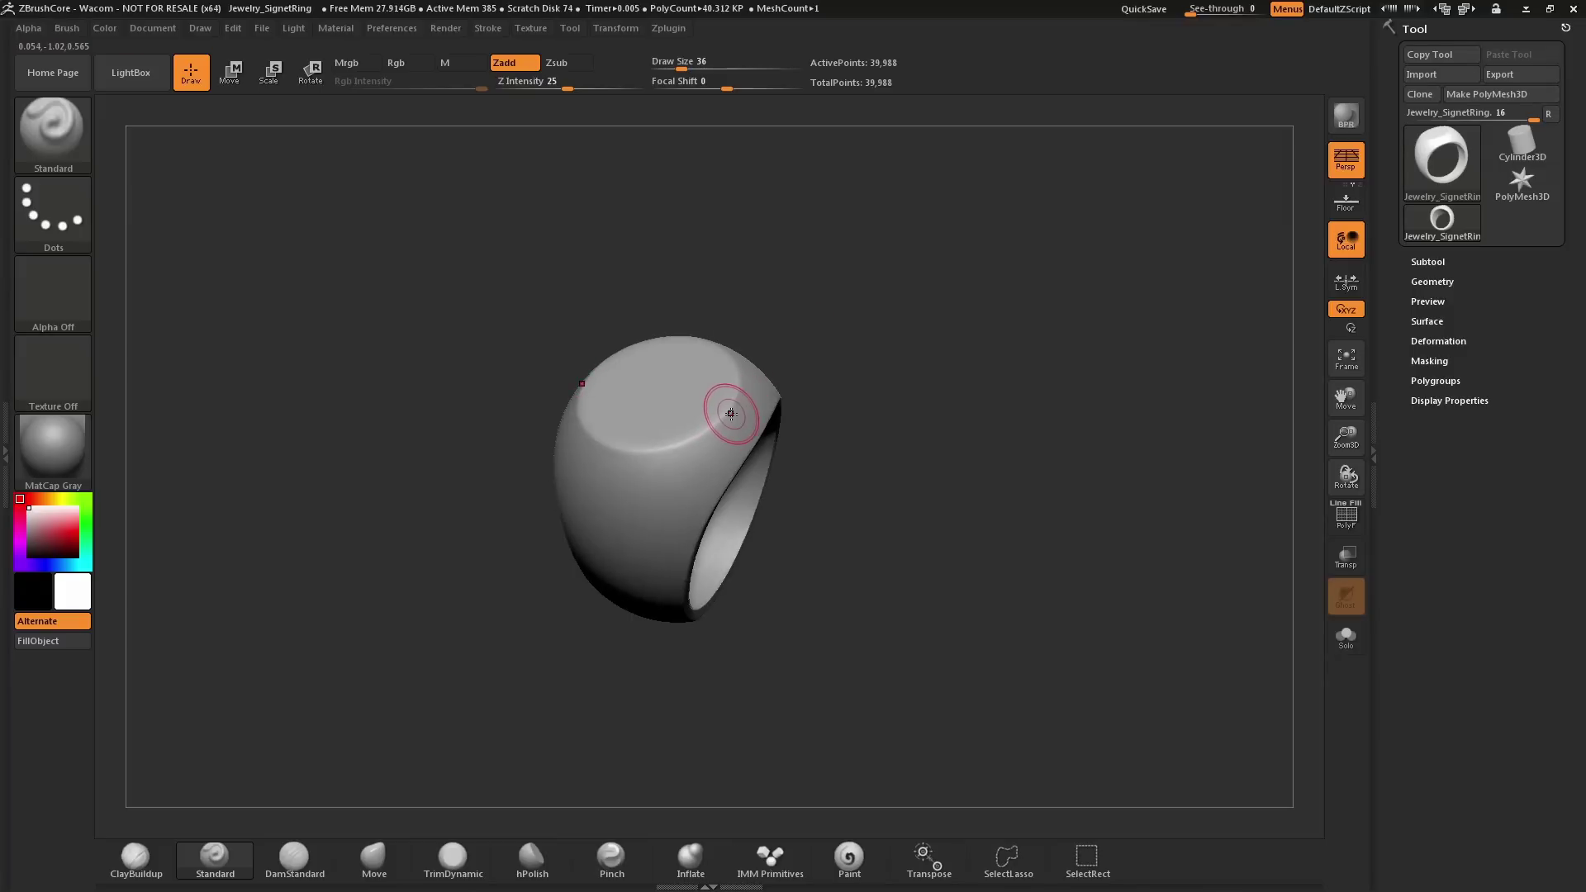
{"action": "left_click_drag", "start_coordinate": [730, 413], "coordinate": [747, 400]}
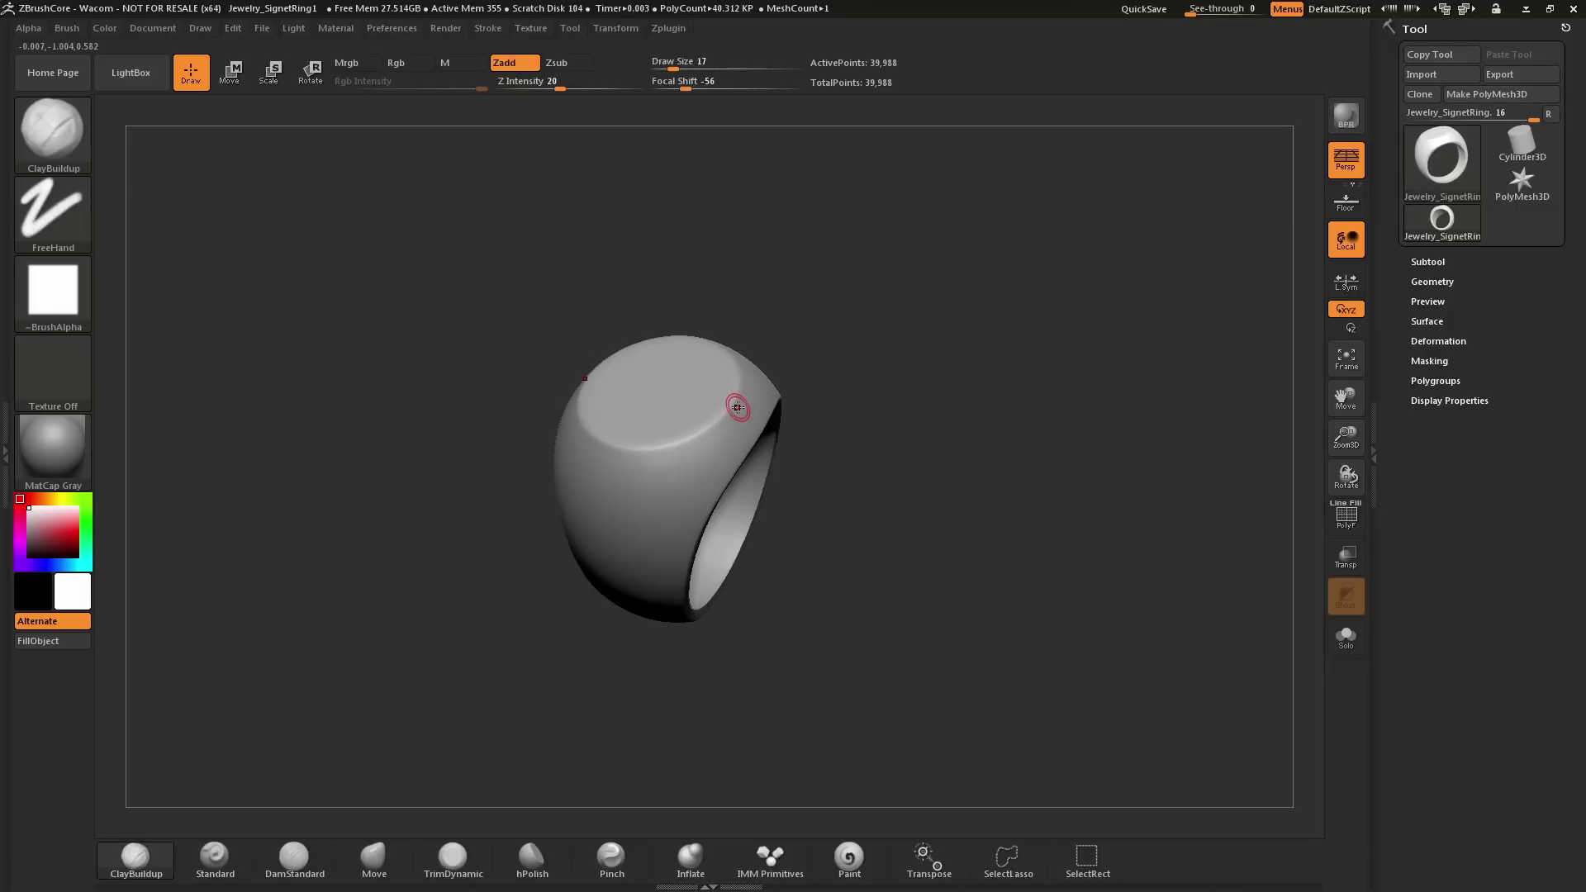
Dock the Transform palette in the right tray beside the Tool palette and tilt the ring's top forward.
{"action": "left_click", "coordinate": [621, 27]}
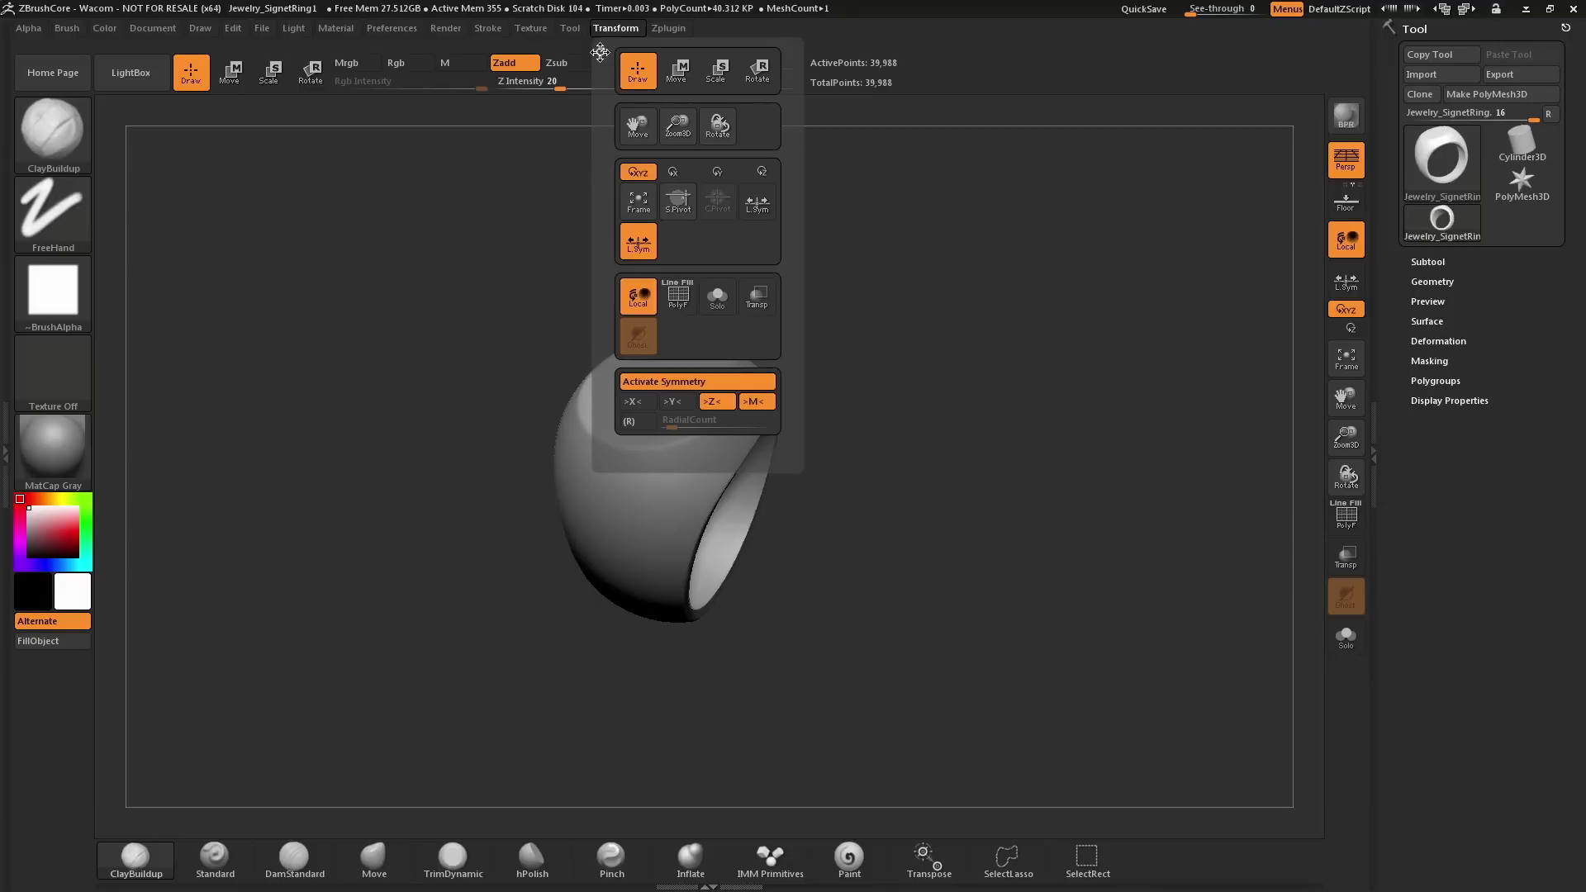
{"action": "left_click_drag", "start_coordinate": [600, 51], "coordinate": [1470, 28]}
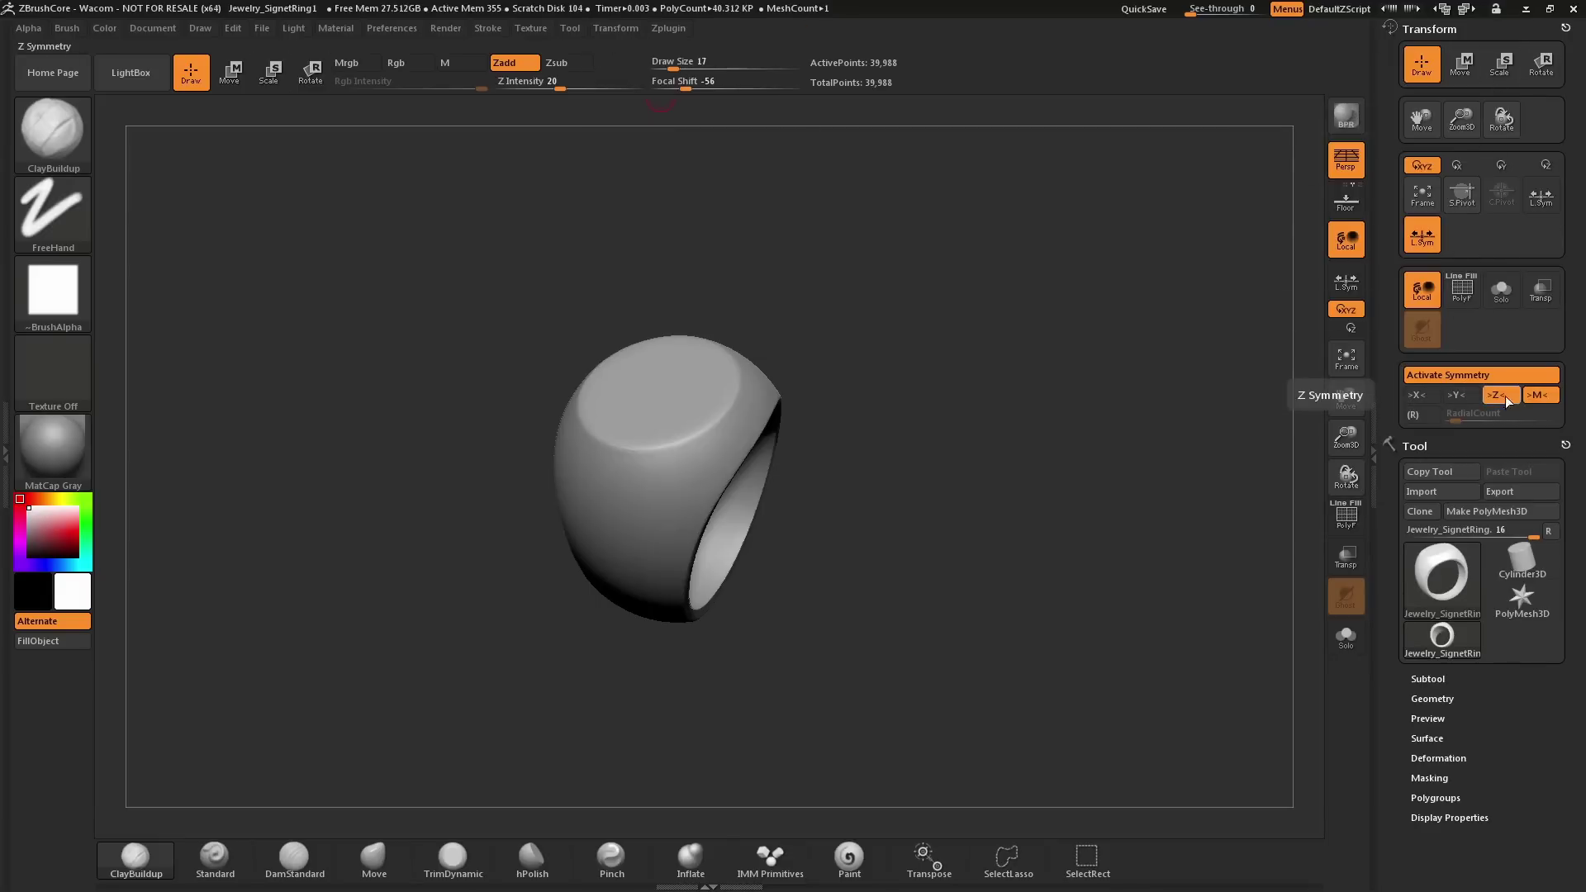
{"action": "left_click", "coordinate": [618, 28]}
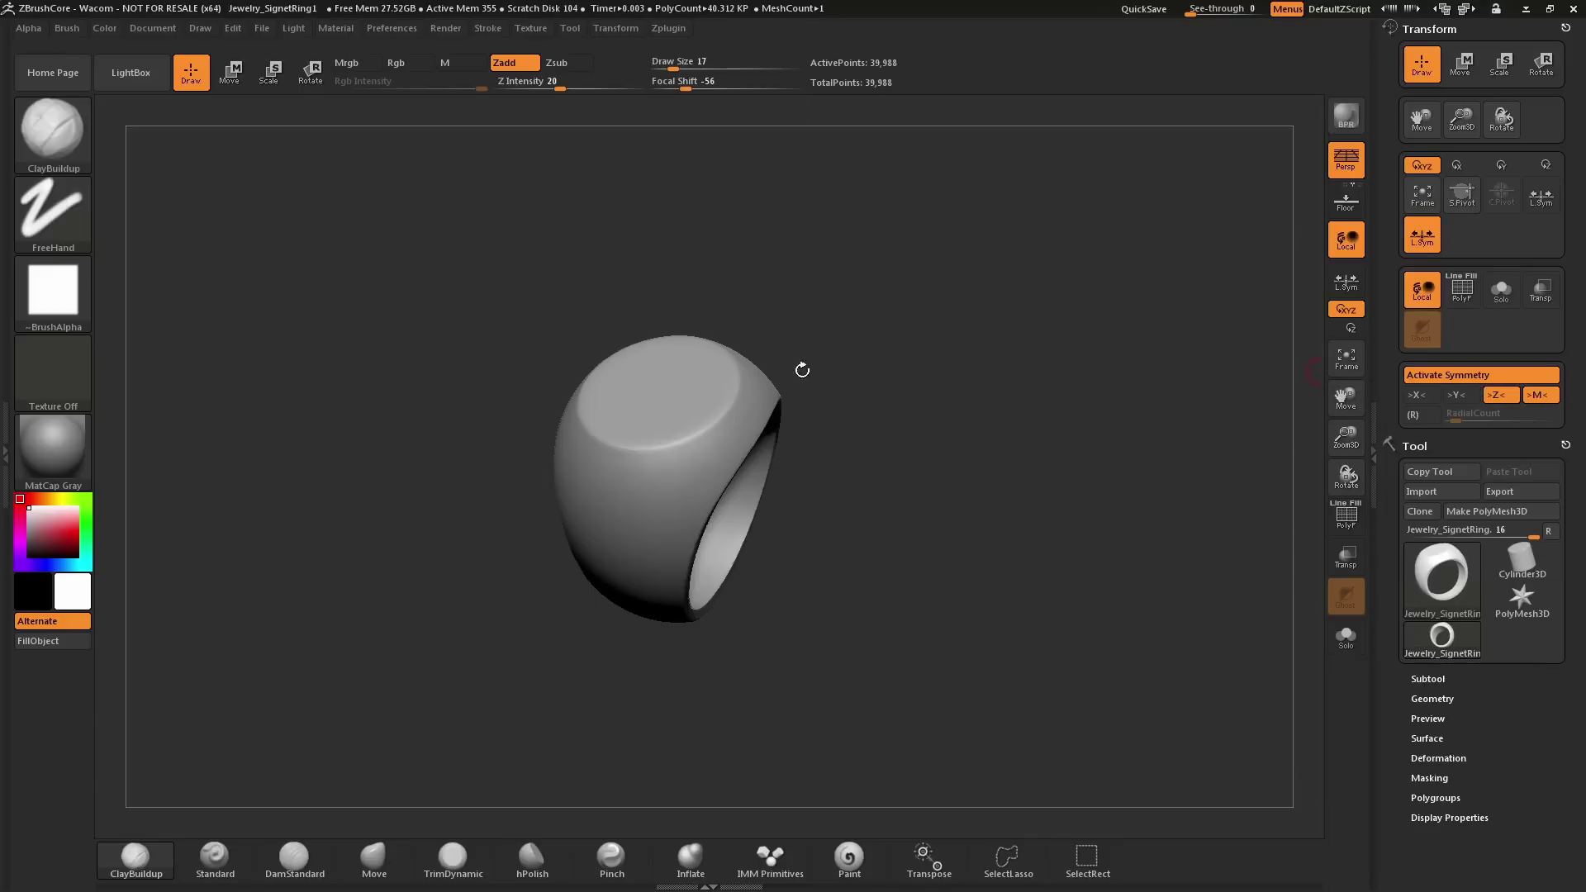
{"action": "left_click_drag", "start_coordinate": [765, 309], "coordinate": [740, 407]}
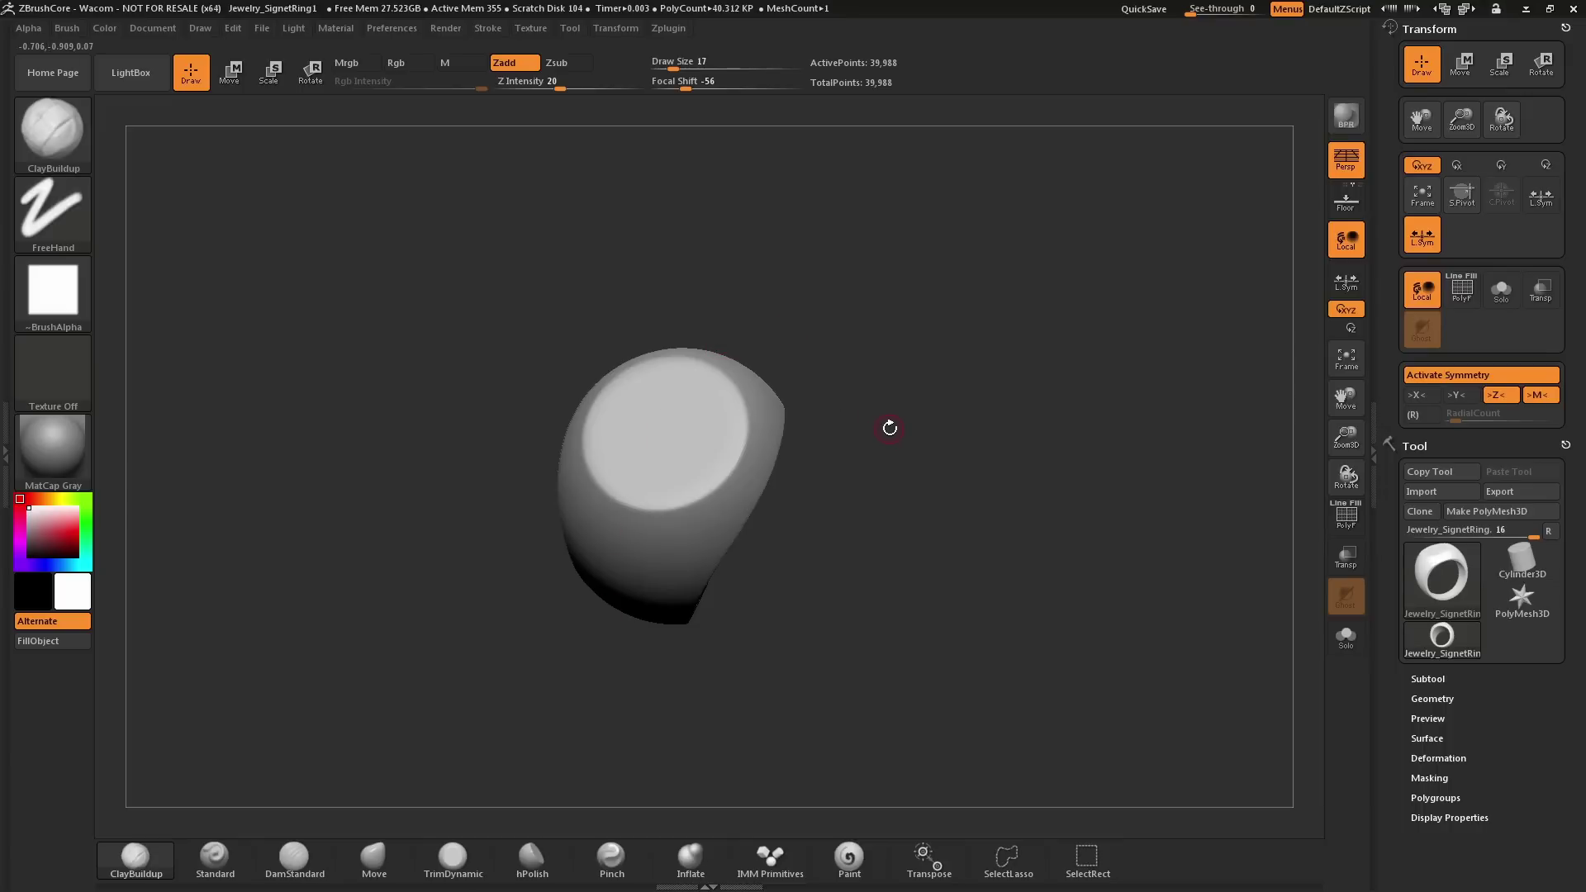
Turn on Y and 8-fold radial symmetry with Z off, then sculpt clay curls around the rim.
{"action": "left_click", "coordinate": [1460, 394]}
{"action": "left_click", "coordinate": [1500, 394]}
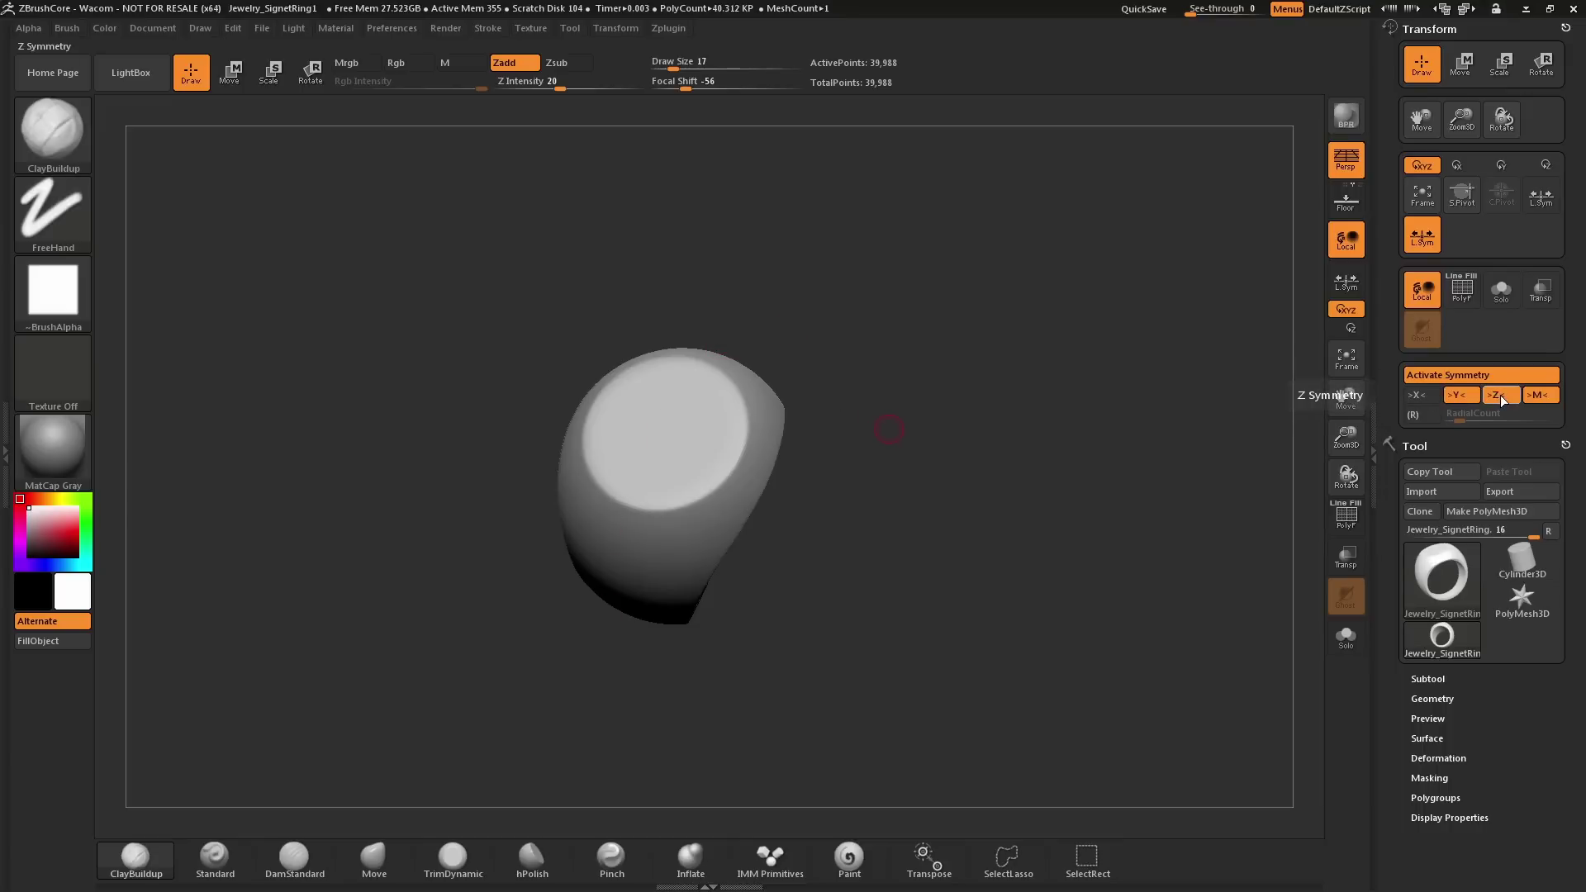
{"action": "left_click", "coordinate": [1422, 414]}
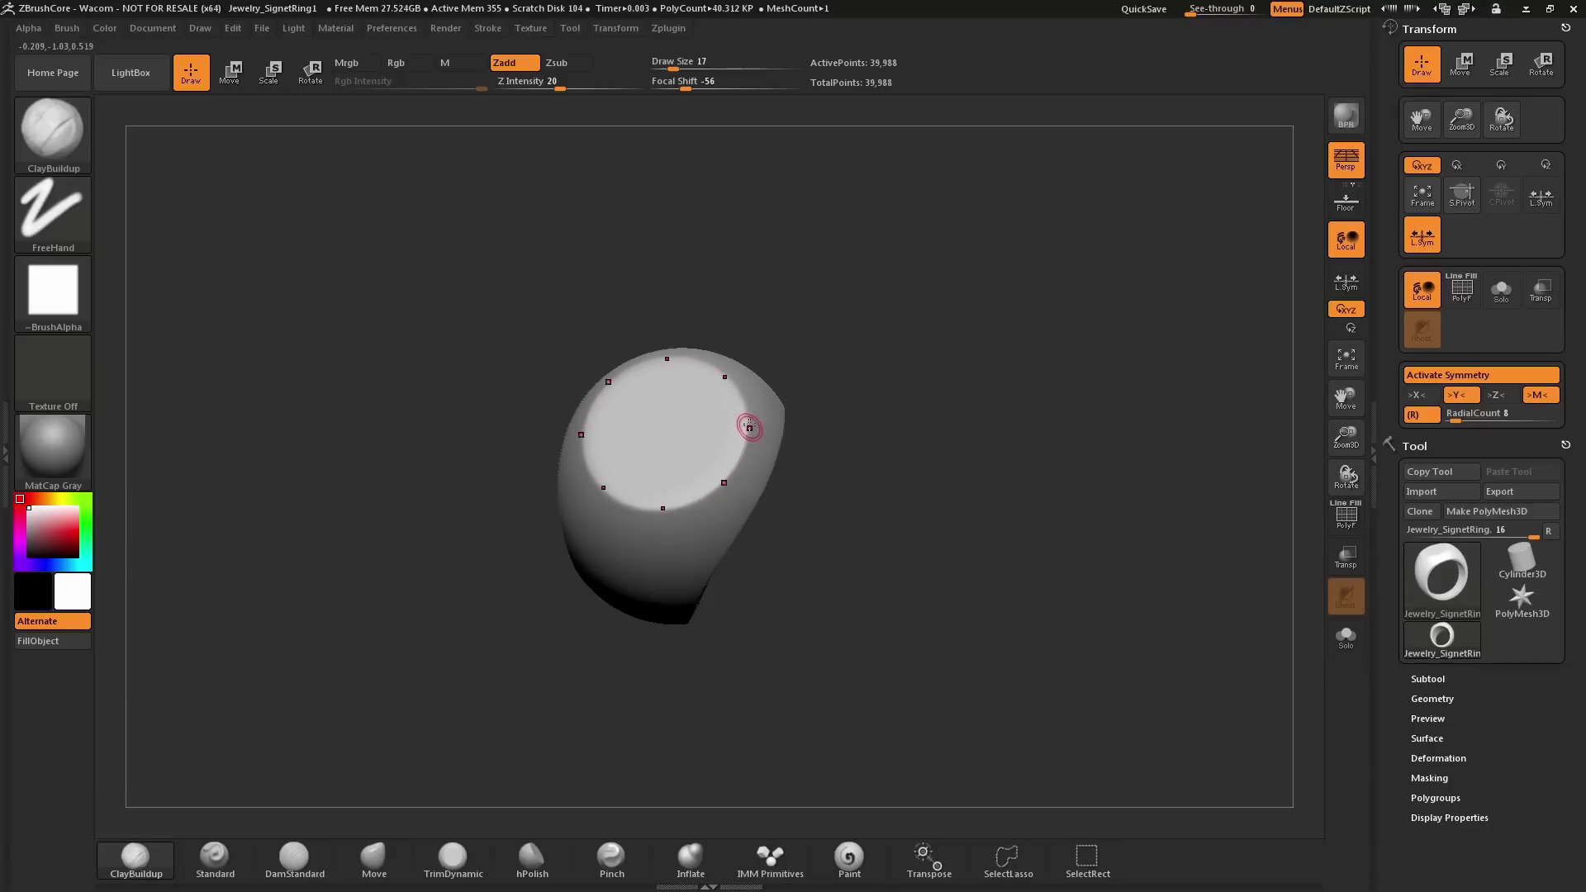
{"action": "mouse_move", "coordinate": [727, 469]}
{"action": "left_mouse_down"}
{"action": "mouse_move", "coordinate": [726, 494]}
{"action": "mouse_move", "coordinate": [745, 477]}
{"action": "left_mouse_up"}
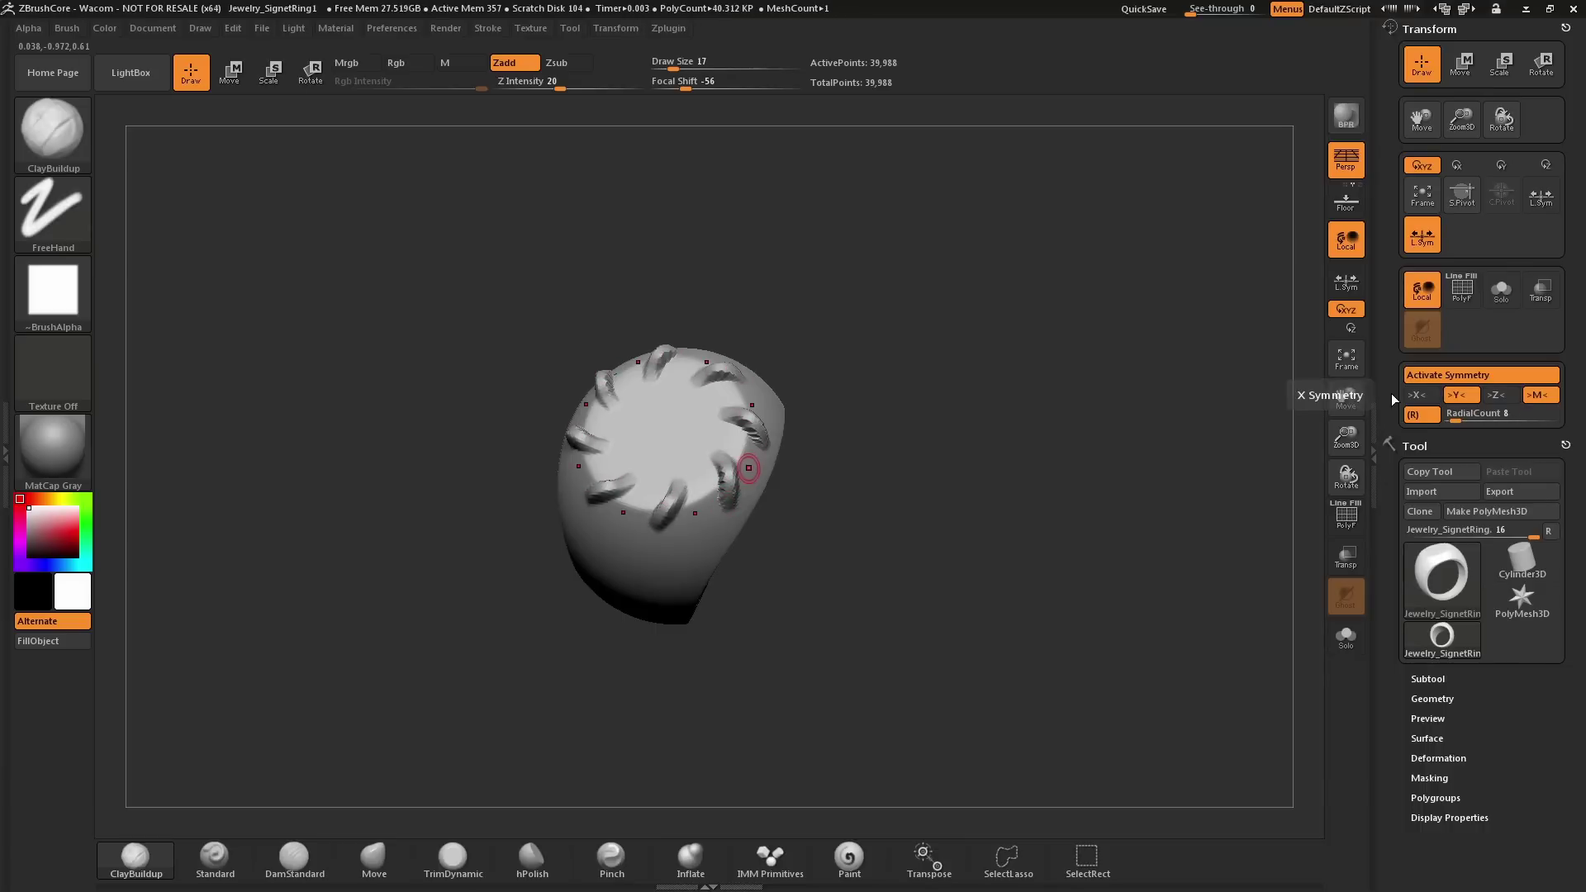
{"action": "left_click_drag", "start_coordinate": [719, 464], "coordinate": [708, 460]}
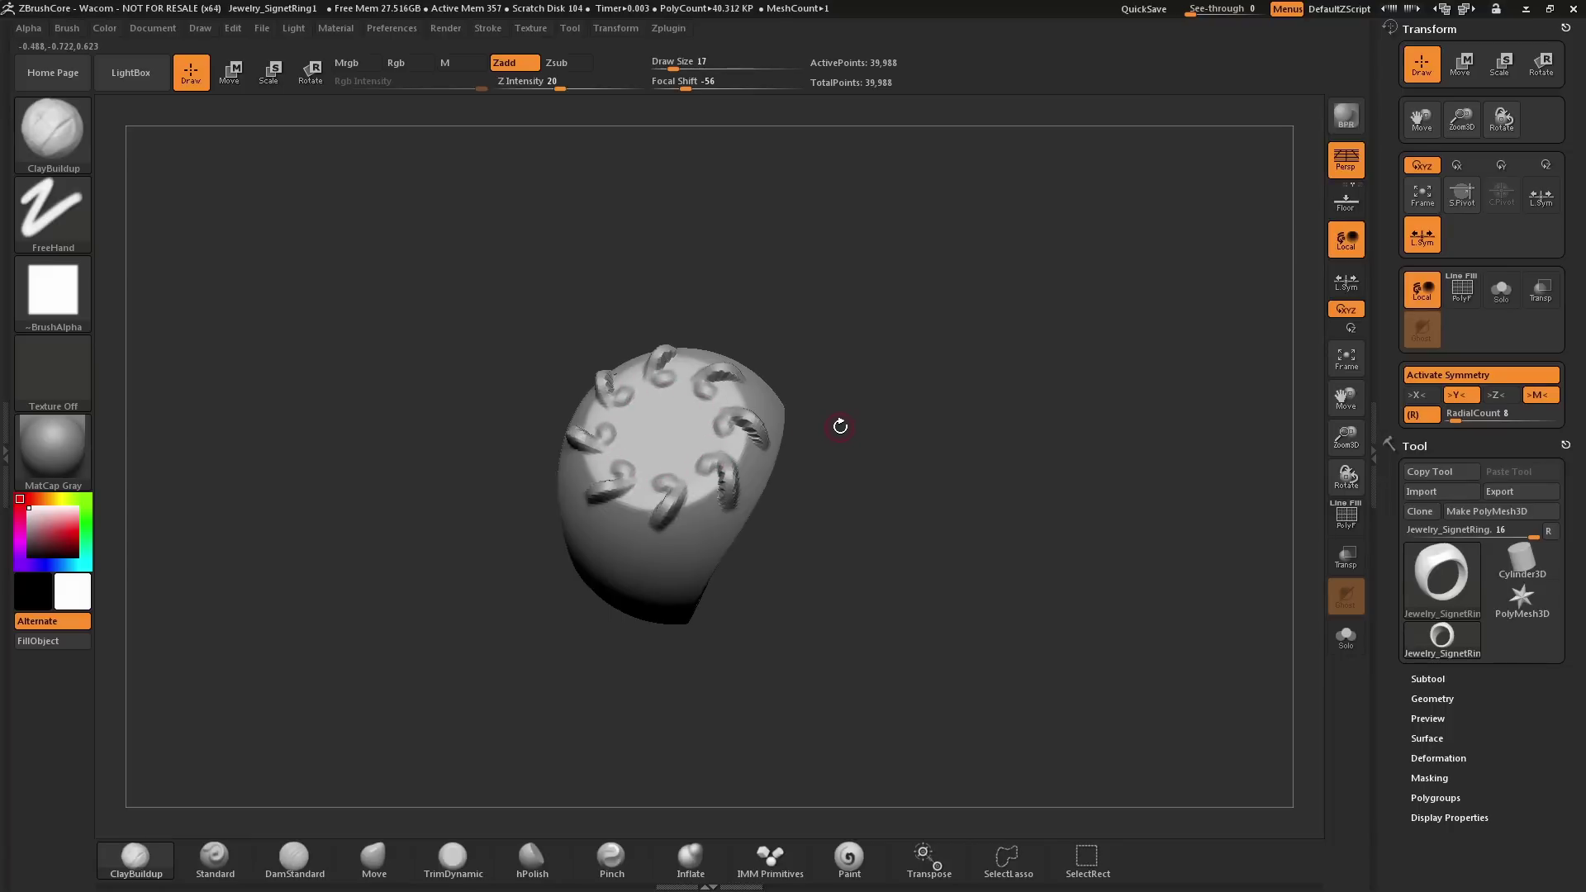
Try a RadialCount of 16 with one curl stroke, then undo that stroke.
{"action": "left_click", "coordinate": [1451, 415]}
{"action": "type", "text": "16"}
{"action": "key", "text": "Return"}
{"action": "left_click_drag", "start_coordinate": [713, 470], "coordinate": [694, 542]}
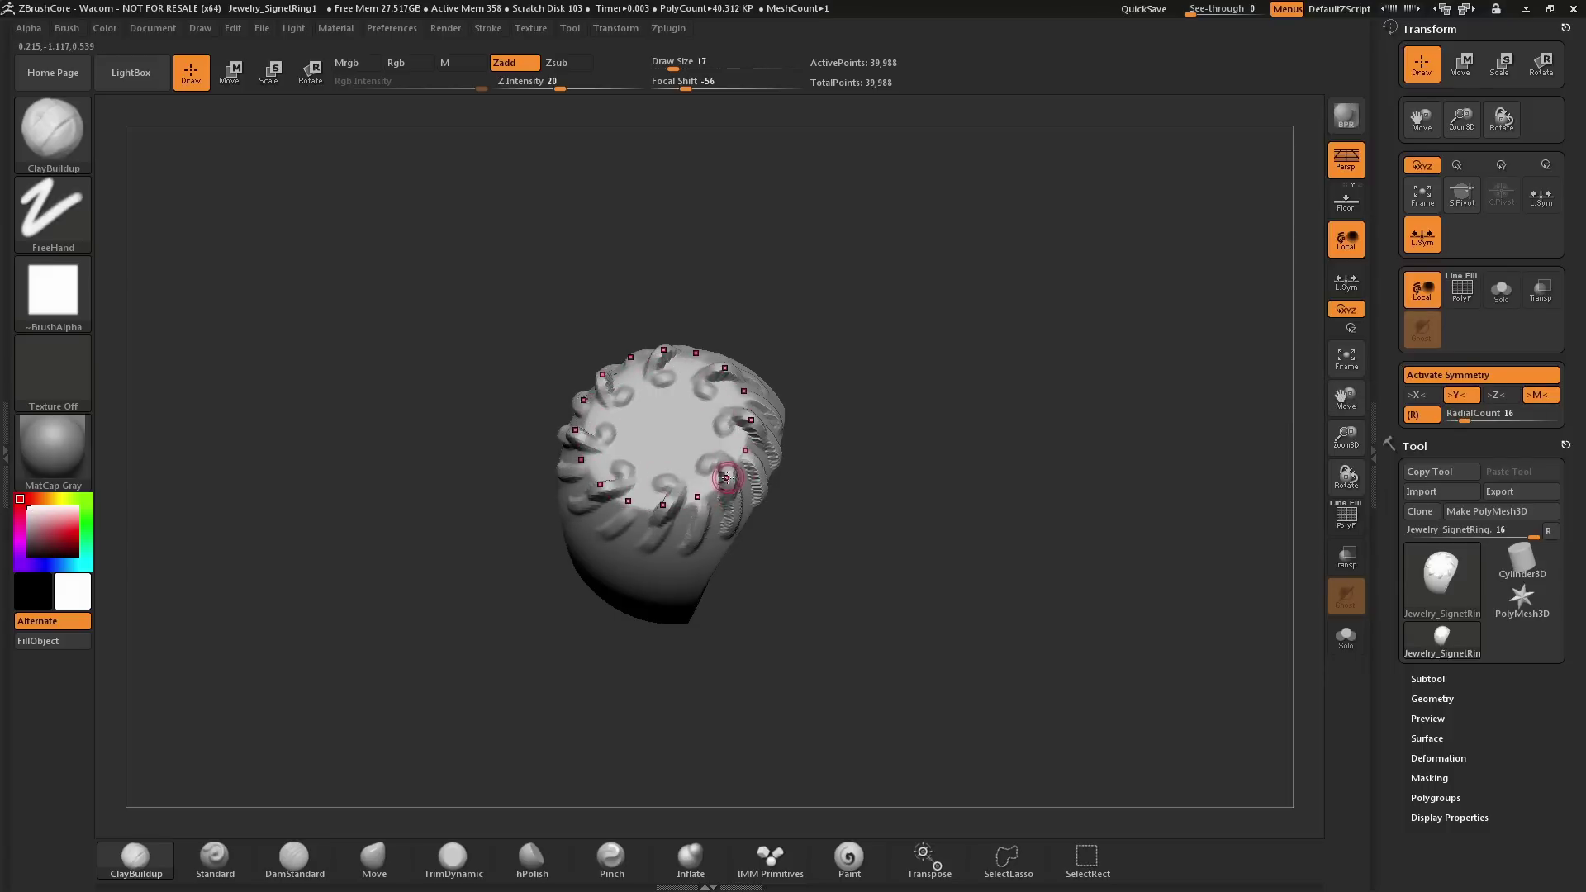
{"action": "left_click", "coordinate": [1463, 415]}
{"action": "key", "text": "ctrl"}
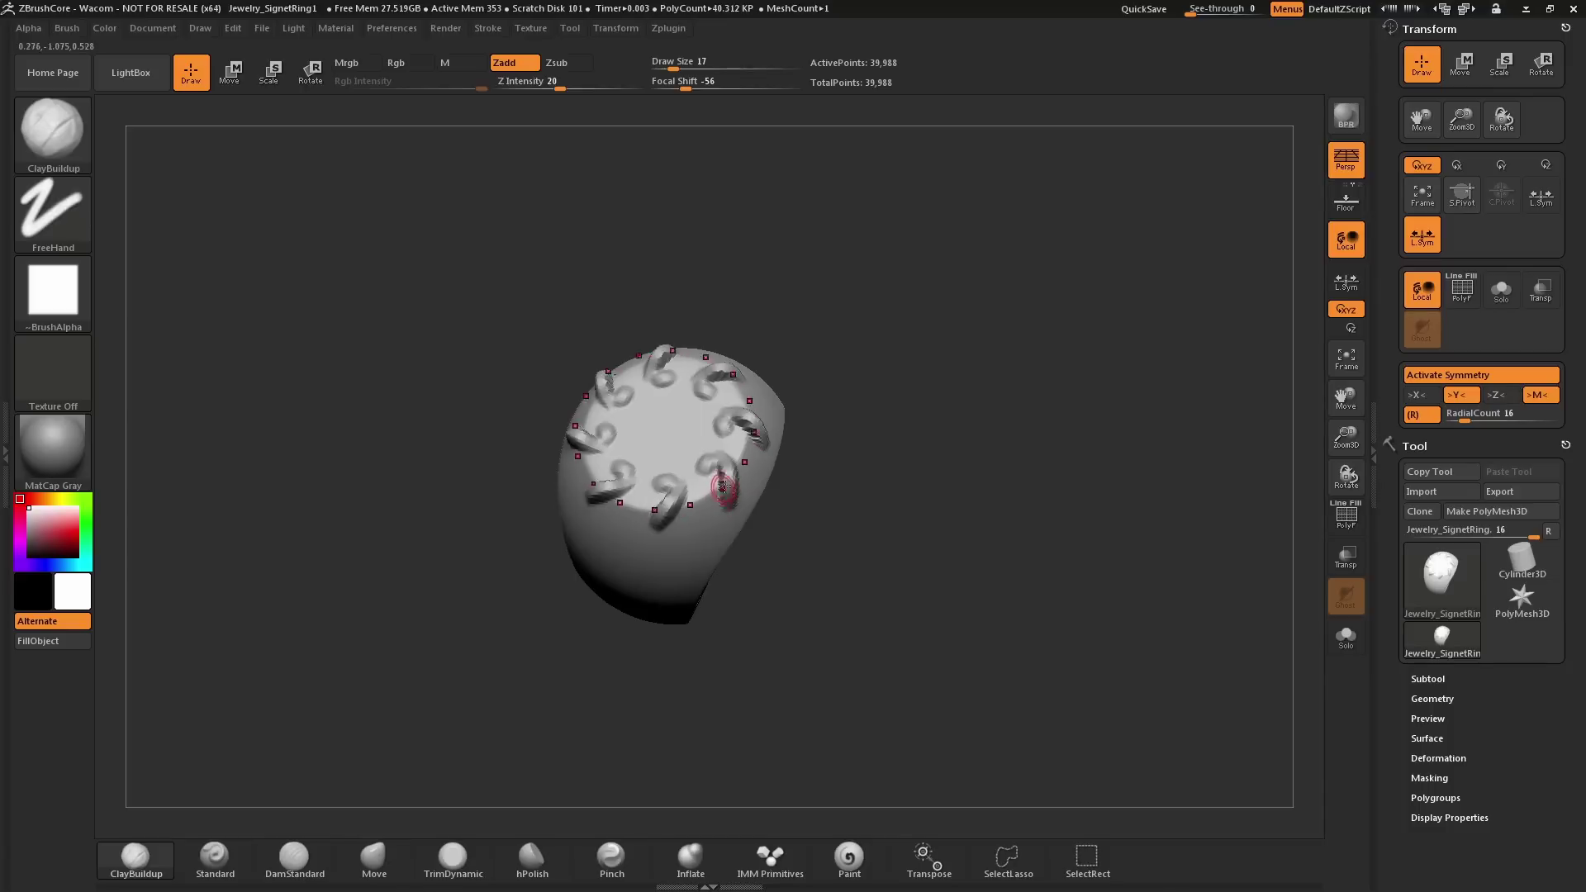
Reset RadialCount to 8 and orient the ring to face its top.
{"action": "left_click", "coordinate": [1462, 417]}
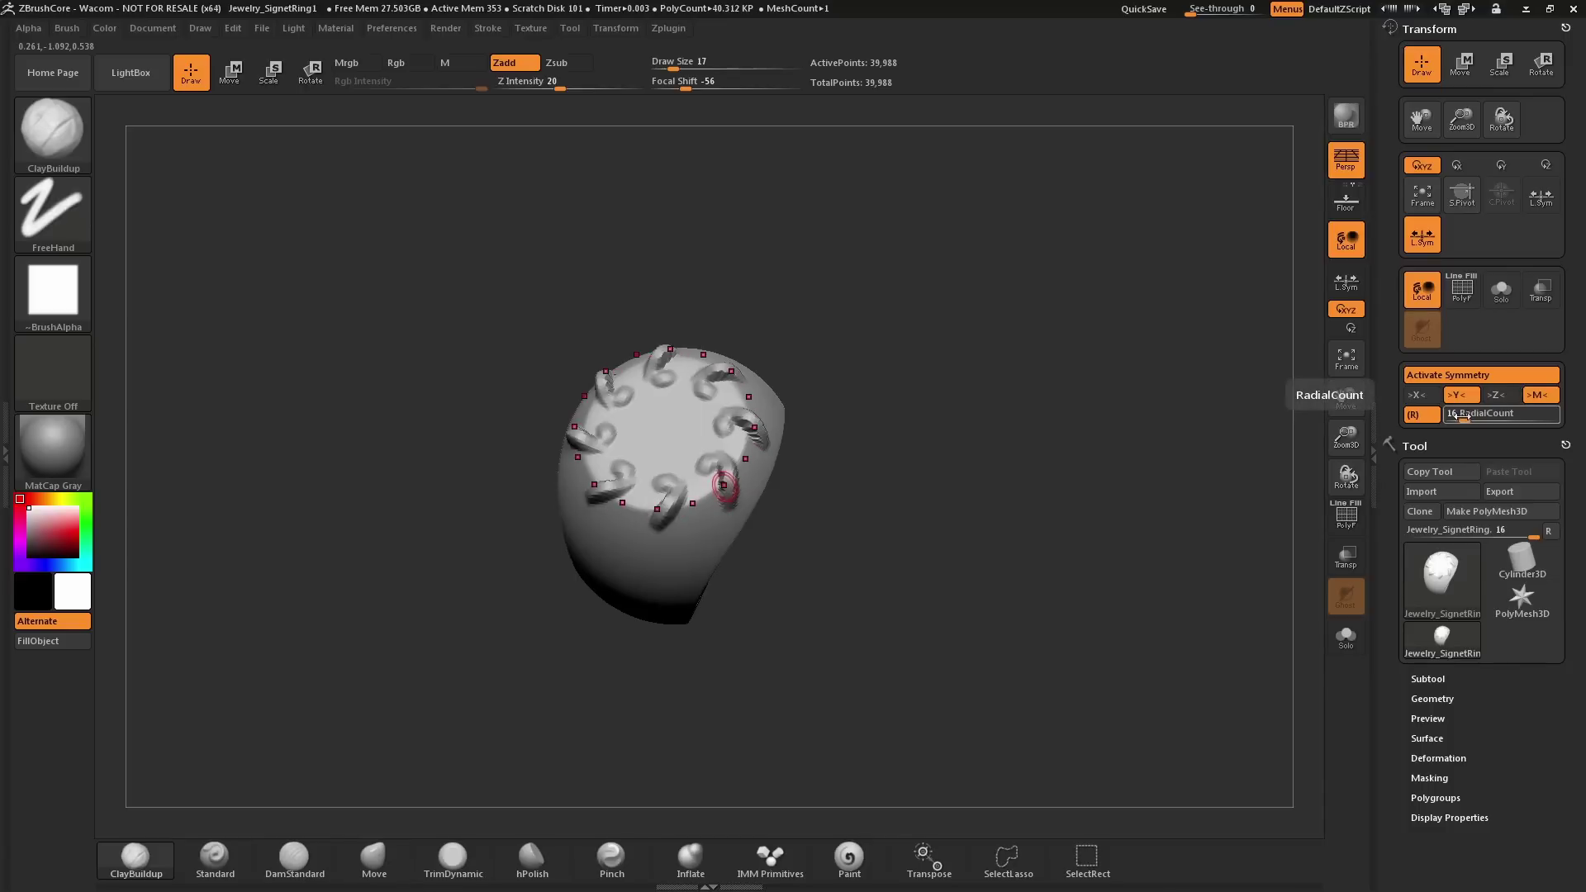
{"action": "left_click", "coordinate": [1463, 417]}
{"action": "key", "text": "BackSpace"}
{"action": "key", "text": "BackSpace"}
{"action": "type", "text": "8"}
{"action": "key", "text": "Return"}
{"action": "mouse_move", "coordinate": [879, 414]}
{"action": "left_mouse_down"}
{"action": "mouse_move", "coordinate": [863, 351]}
{"action": "mouse_move", "coordinate": [868, 393]}
{"action": "left_mouse_up"}
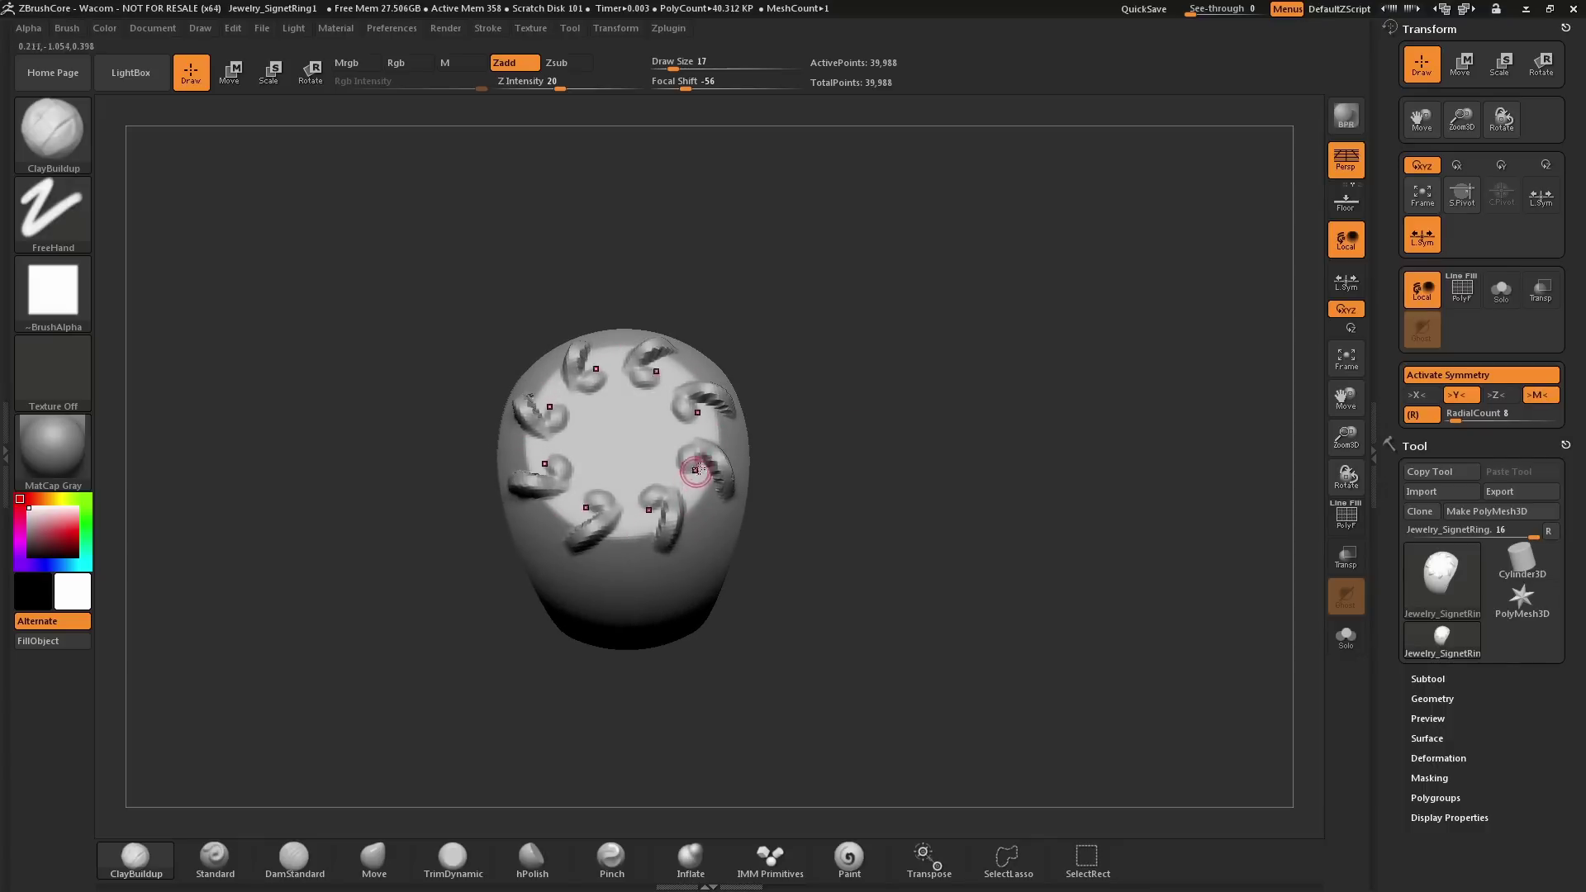
{"action": "mouse_move", "coordinate": [802, 410]}
{"action": "left_mouse_down"}
{"action": "mouse_move", "coordinate": [756, 428]}
{"action": "mouse_move", "coordinate": [813, 425]}
{"action": "left_mouse_up"}
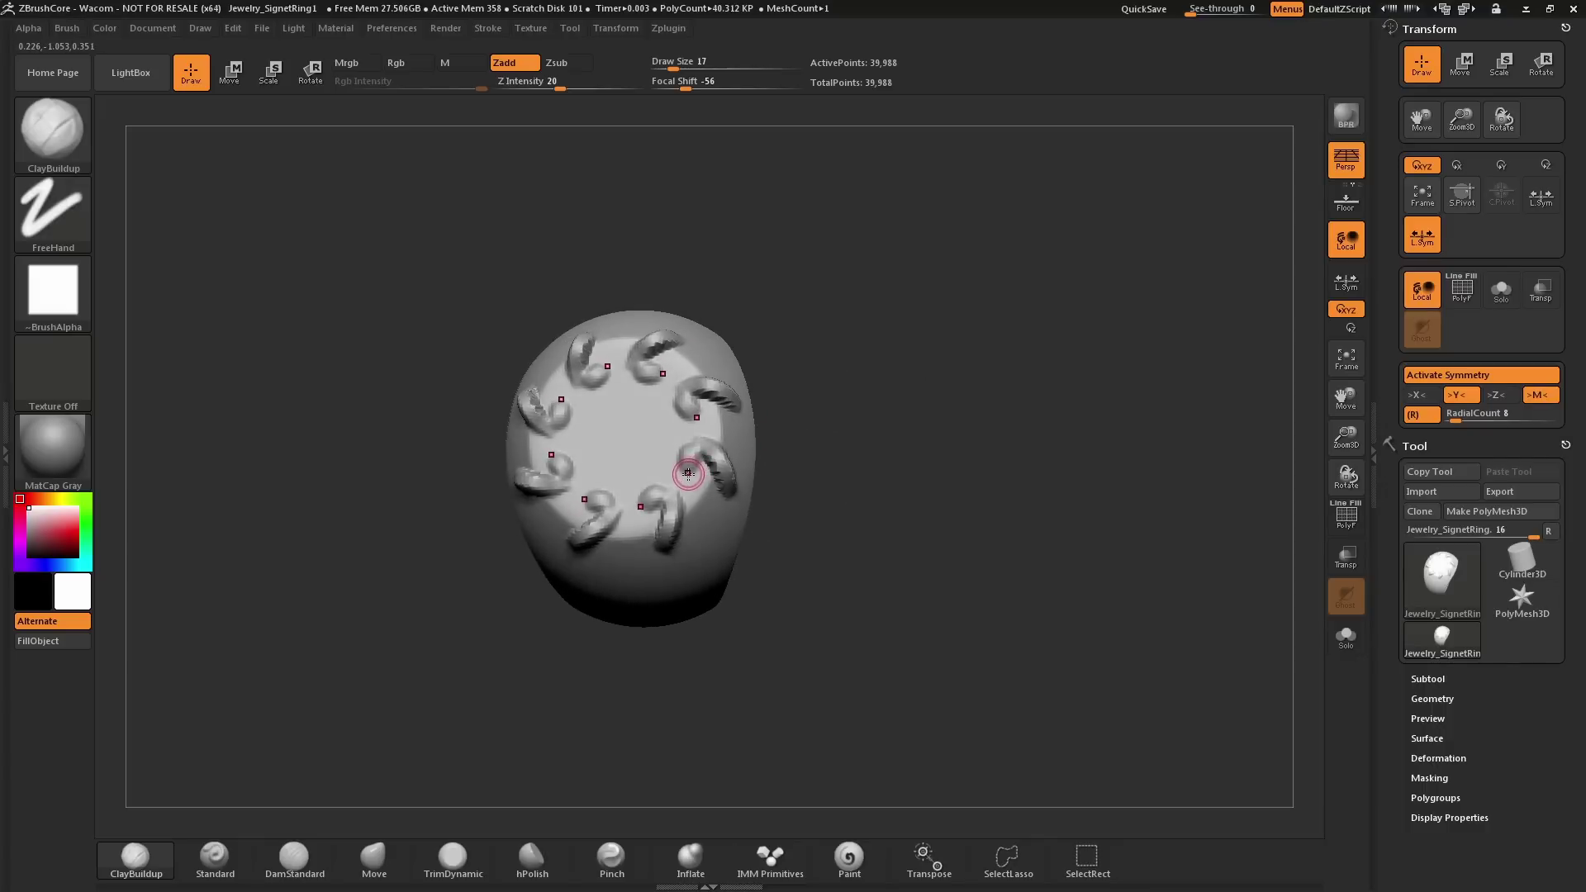
Close the curls into eight loops and fill them with clay to form petals.
{"action": "mouse_move", "coordinate": [689, 470]}
{"action": "left_mouse_down"}
{"action": "mouse_move", "coordinate": [715, 512]}
{"action": "mouse_move", "coordinate": [721, 467]}
{"action": "mouse_move", "coordinate": [720, 517]}
{"action": "left_mouse_up"}
{"action": "left_click_drag", "start_coordinate": [702, 463], "coordinate": [719, 511]}
{"action": "left_click_drag", "start_coordinate": [699, 458], "coordinate": [719, 499]}
{"action": "left_click_drag", "start_coordinate": [828, 363], "coordinate": [805, 324]}
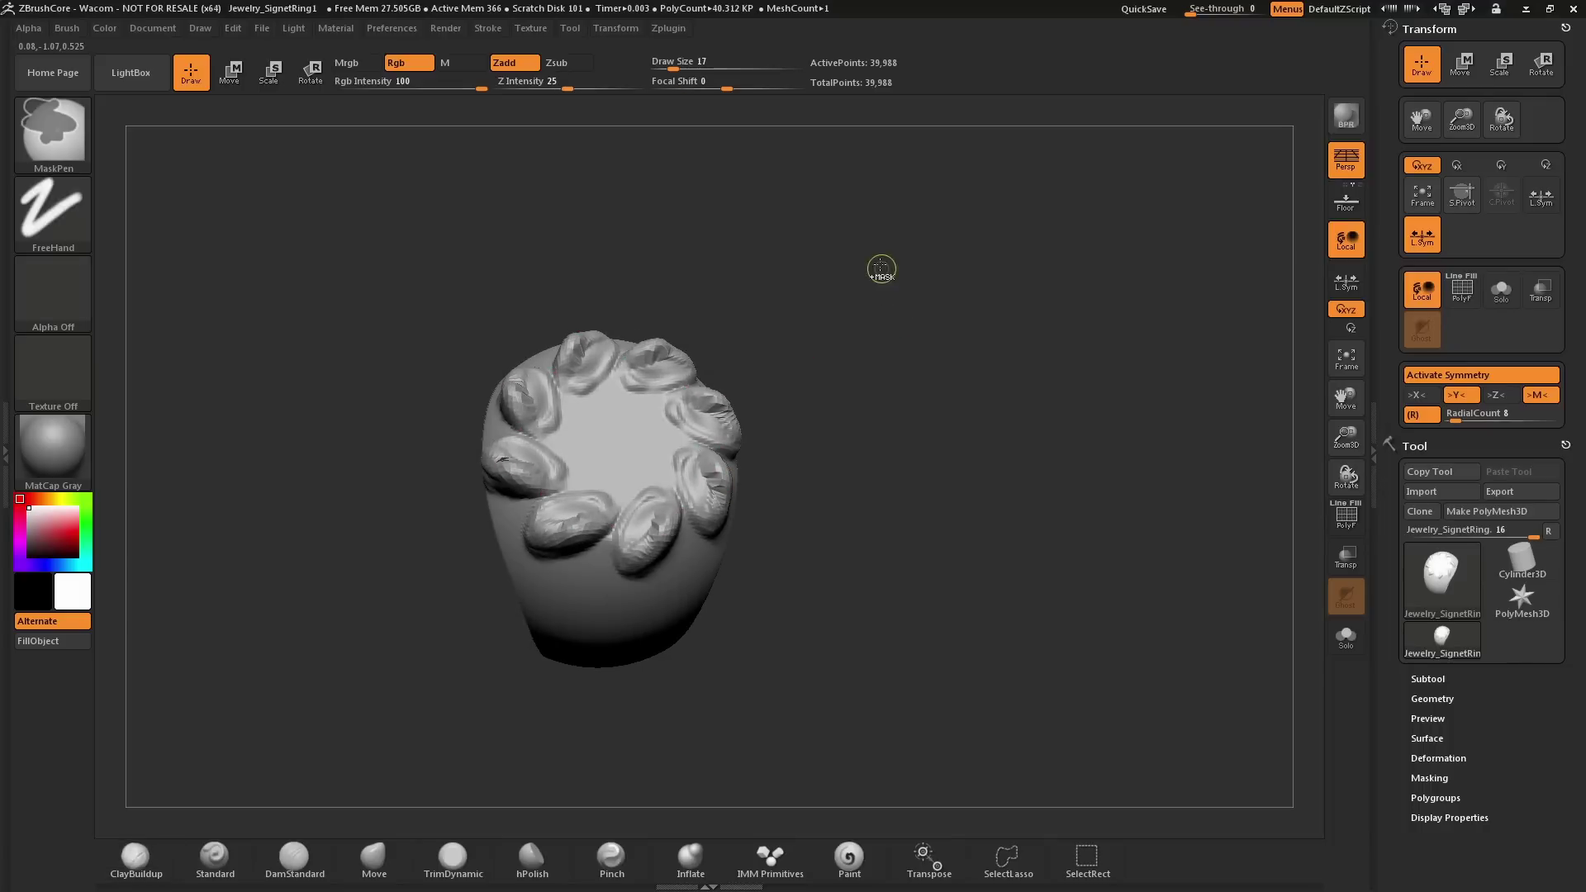
{"action": "left_click_drag", "start_coordinate": [883, 257], "coordinate": [1132, 472], "text": "ctrl"}
{"action": "mouse_move", "coordinate": [712, 469]}
{"action": "left_mouse_down"}
{"action": "mouse_move", "coordinate": [708, 513]}
{"action": "mouse_move", "coordinate": [709, 487]}
{"action": "left_mouse_up"}
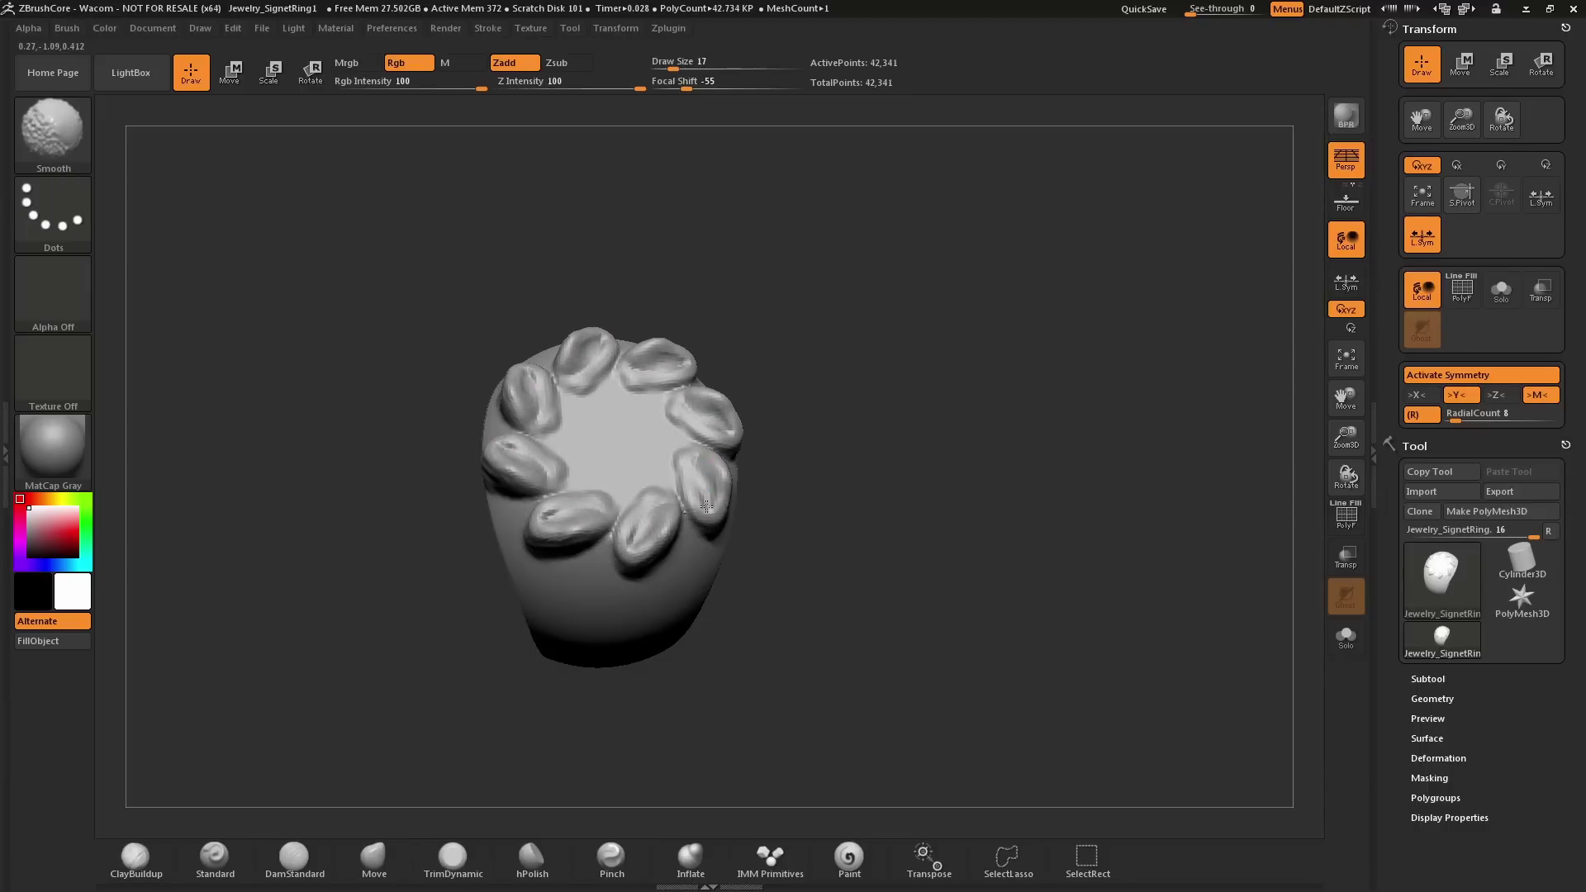
Build up the petals' outer sides, add an inner ring of petals, and smooth the flower.
{"action": "mouse_move", "coordinate": [720, 491]}
{"action": "right_mouse_down"}
{"action": "mouse_move", "coordinate": [685, 472]}
{"action": "mouse_move", "coordinate": [796, 373]}
{"action": "mouse_move", "coordinate": [745, 373]}
{"action": "right_mouse_up"}
{"action": "mouse_move", "coordinate": [725, 493]}
{"action": "left_mouse_down"}
{"action": "mouse_move", "coordinate": [735, 531]}
{"action": "mouse_move", "coordinate": [729, 489]}
{"action": "left_mouse_up"}
{"action": "right_click_drag", "start_coordinate": [839, 303], "coordinate": [674, 467], "text": "shift"}
{"action": "left_click_drag", "start_coordinate": [656, 469], "coordinate": [675, 481]}
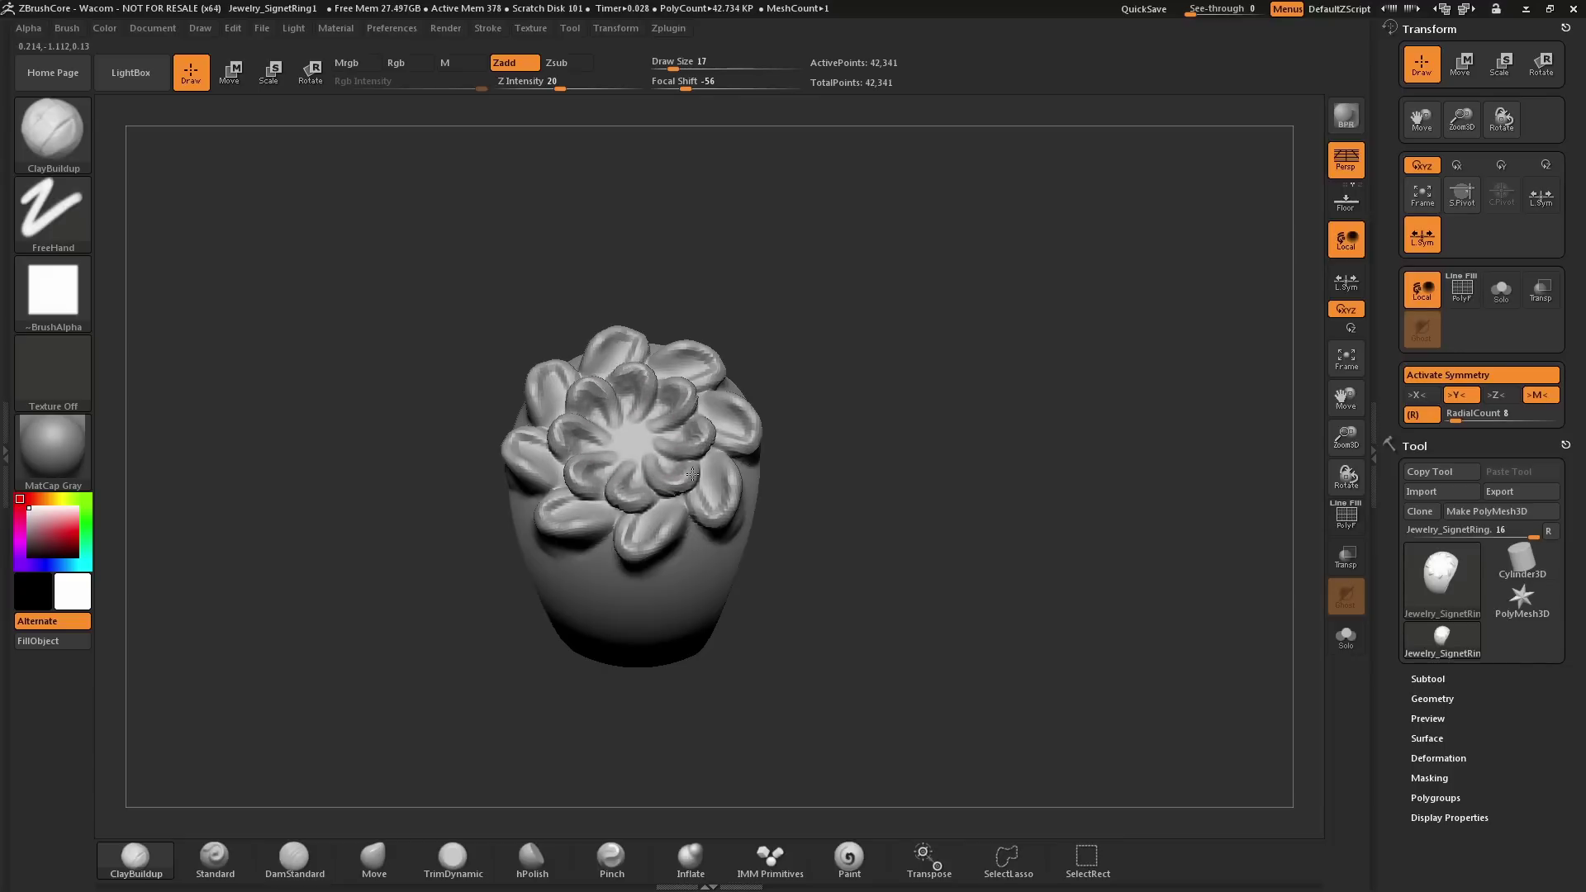
{"action": "key", "text": "shift"}
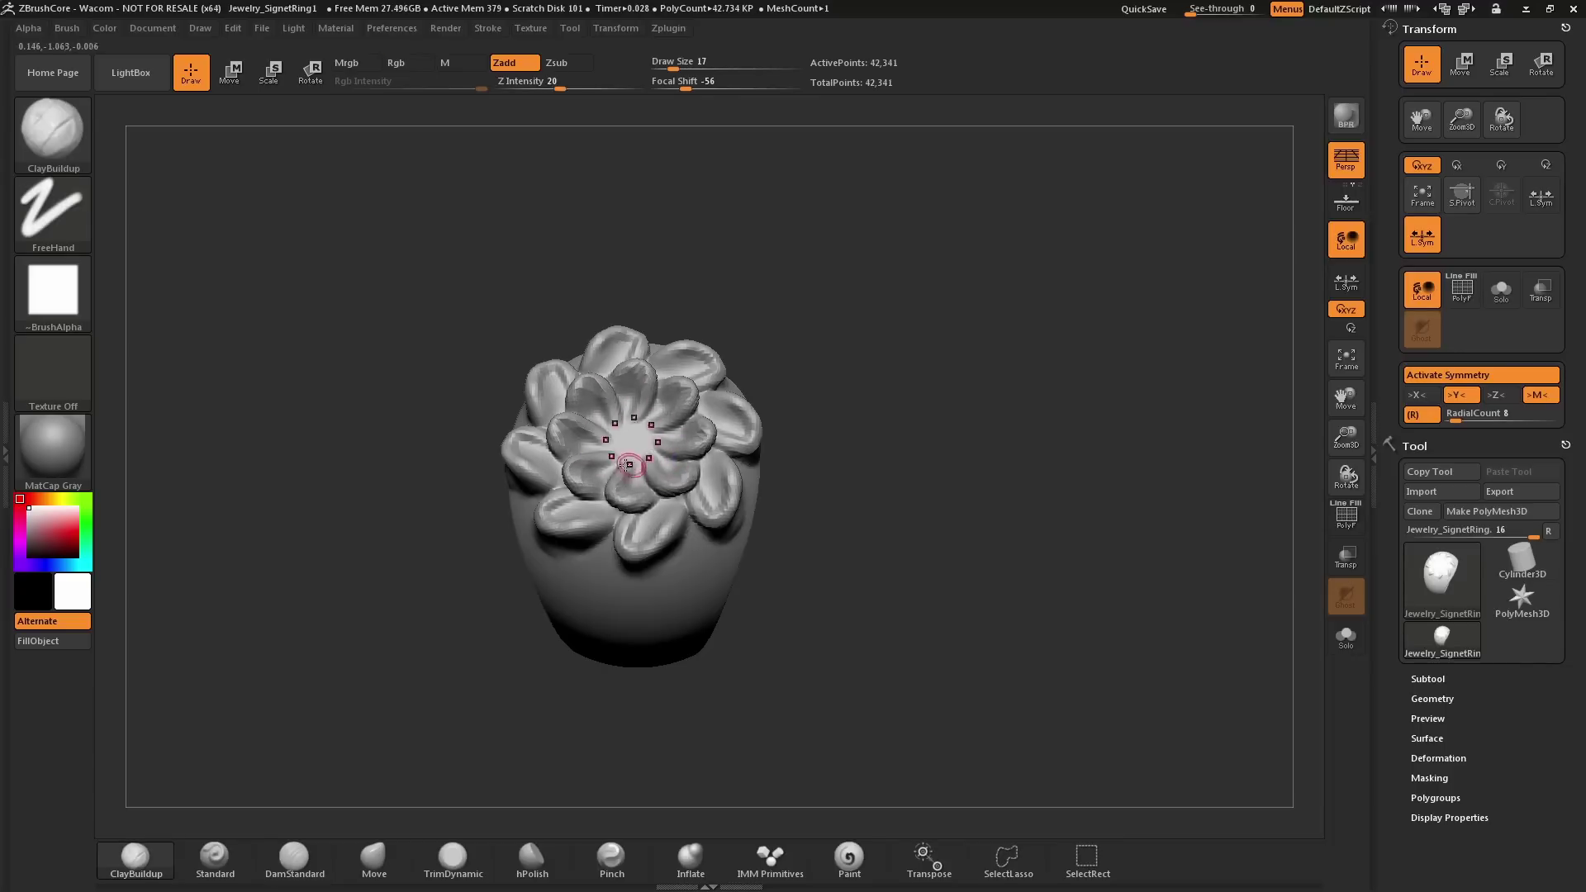
{"action": "key", "text": "shift"}
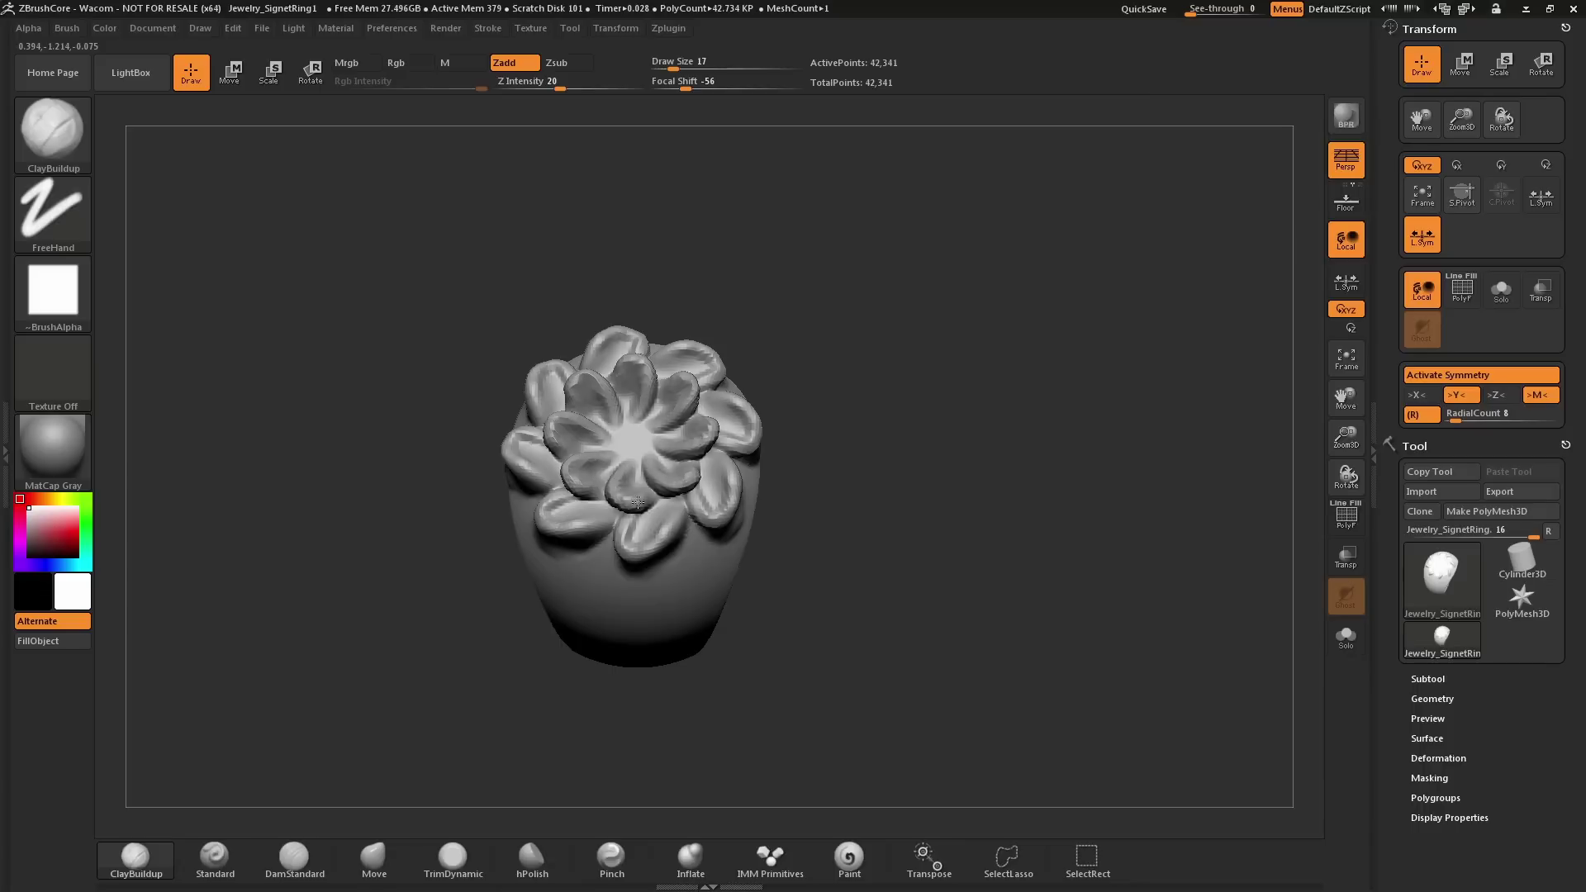
{"action": "key", "text": "shift"}
DynaMesh the ring and sculpt a radial ring of leaves below the flower.
{"action": "left_click_drag", "start_coordinate": [842, 372], "coordinate": [846, 280]}
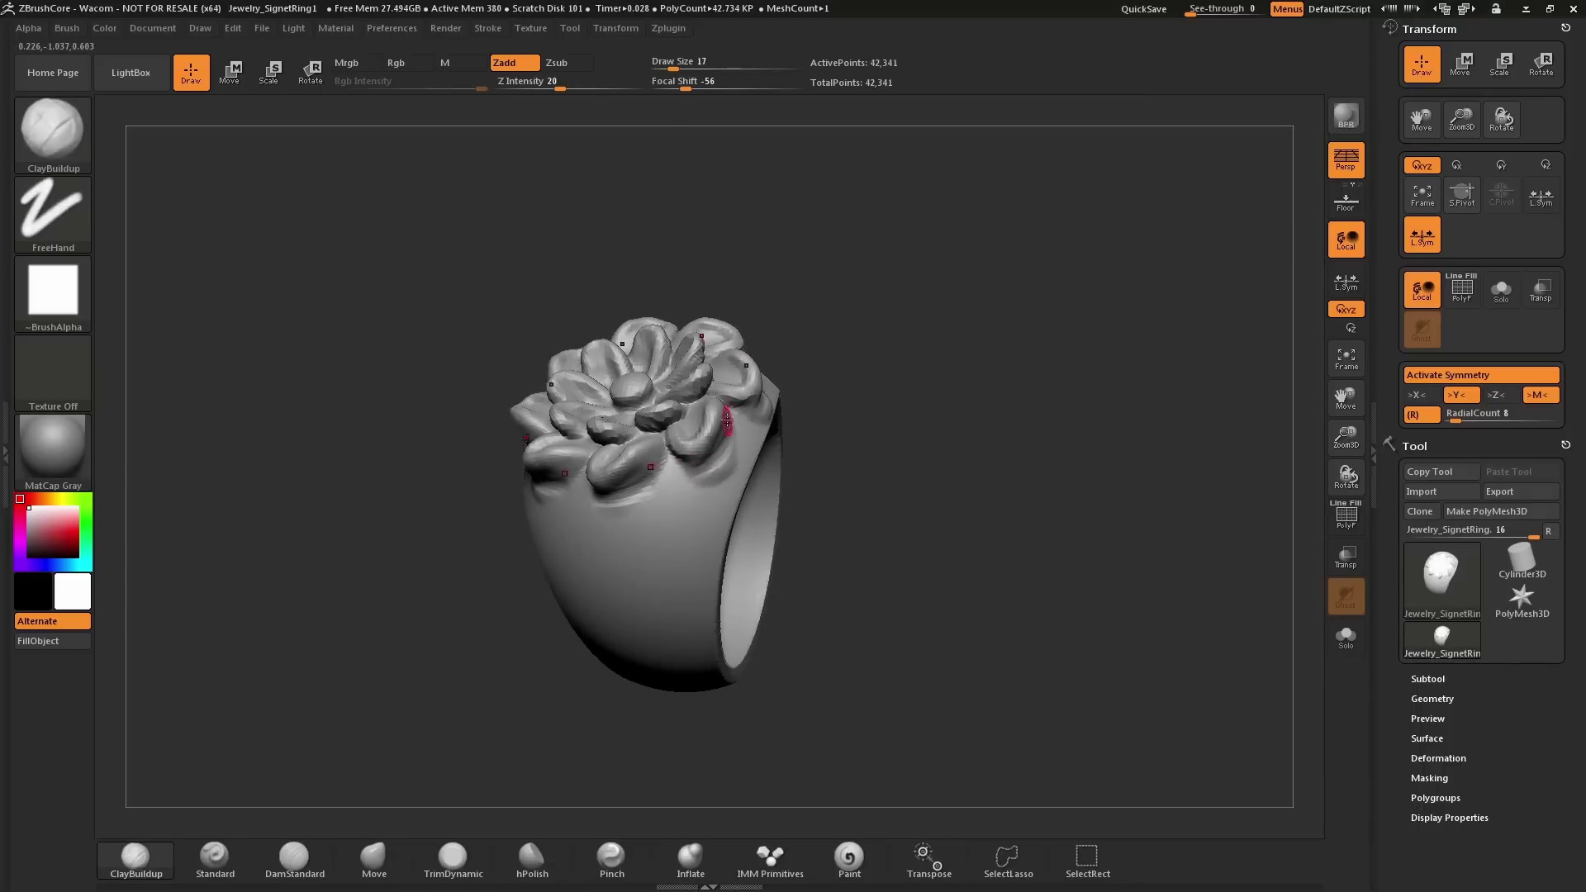
{"action": "key", "text": "shift"}
{"action": "left_click_drag", "start_coordinate": [814, 252], "coordinate": [910, 333]}
{"action": "left_click_drag", "start_coordinate": [853, 268], "coordinate": [919, 430], "text": "ctrl"}
{"action": "left_click_drag", "start_coordinate": [945, 492], "coordinate": [851, 403]}
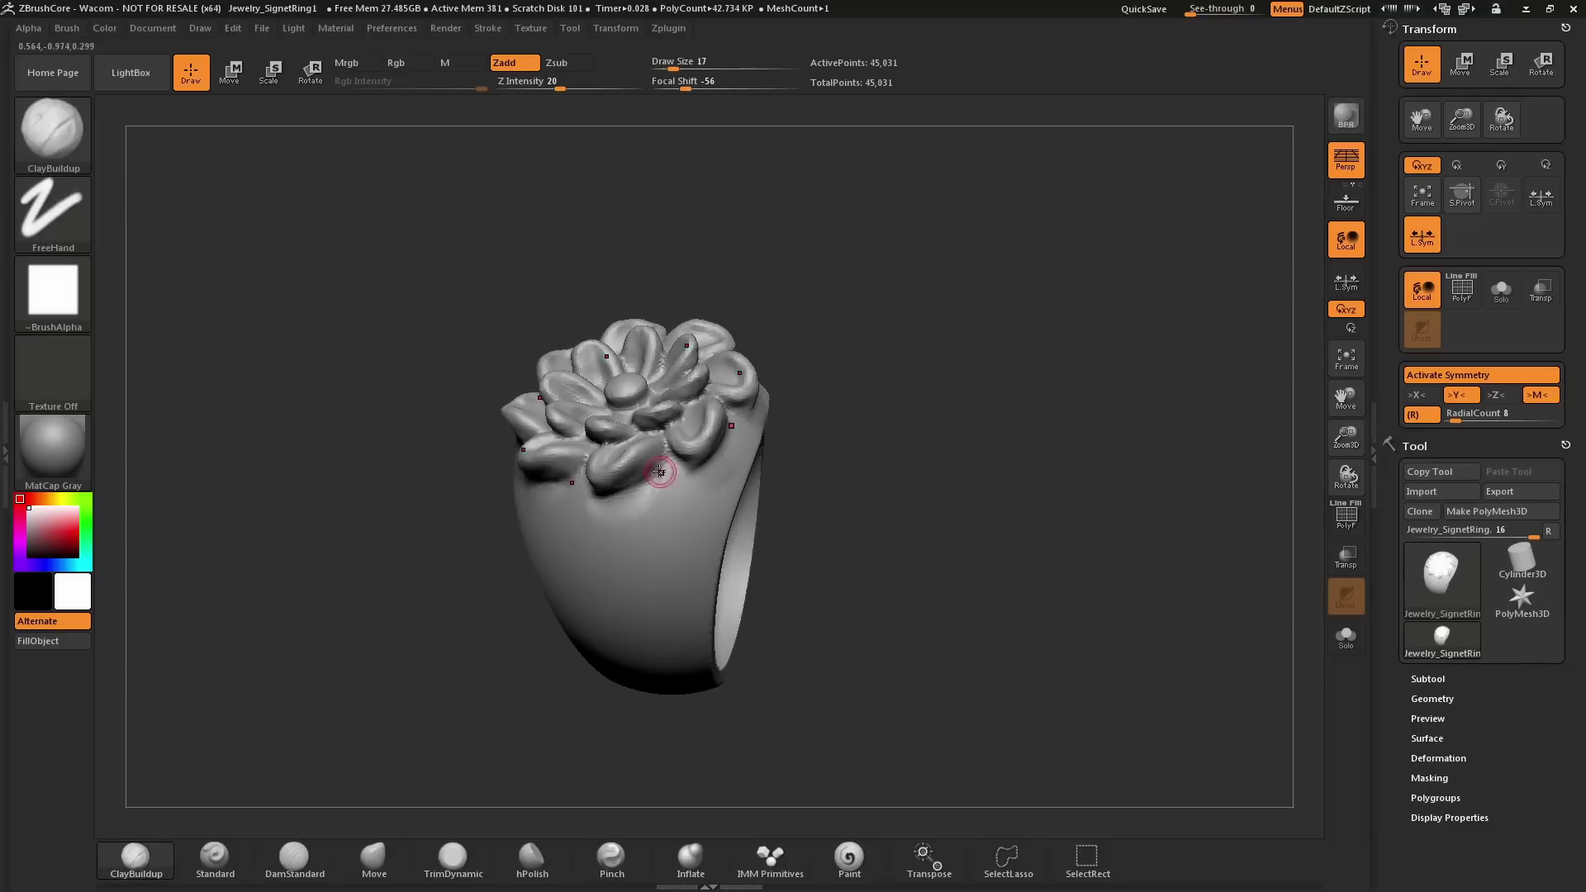
{"action": "mouse_move", "coordinate": [656, 499]}
{"action": "left_mouse_down"}
{"action": "mouse_move", "coordinate": [673, 539]}
{"action": "mouse_move", "coordinate": [686, 459]}
{"action": "mouse_move", "coordinate": [683, 530]}
{"action": "left_mouse_up"}
{"action": "mouse_move", "coordinate": [673, 471]}
{"action": "left_mouse_down"}
{"action": "mouse_move", "coordinate": [677, 528]}
{"action": "mouse_move", "coordinate": [664, 467]}
{"action": "mouse_move", "coordinate": [679, 526]}
{"action": "mouse_move", "coordinate": [664, 469]}
{"action": "mouse_move", "coordinate": [687, 486]}
{"action": "mouse_move", "coordinate": [617, 517]}
{"action": "mouse_move", "coordinate": [623, 529]}
{"action": "mouse_move", "coordinate": [631, 499]}
{"action": "mouse_move", "coordinate": [612, 504]}
{"action": "mouse_move", "coordinate": [621, 518]}
{"action": "mouse_move", "coordinate": [637, 489]}
{"action": "mouse_move", "coordinate": [625, 501]}
{"action": "left_mouse_up"}
Build up, smooth and deepen the lower and inner petals.
{"action": "mouse_move", "coordinate": [843, 303]}
{"action": "left_mouse_down"}
{"action": "mouse_move", "coordinate": [871, 309]}
{"action": "mouse_move", "coordinate": [826, 339]}
{"action": "left_mouse_up"}
{"action": "left_click_drag", "start_coordinate": [825, 339], "coordinate": [891, 297], "text": "alt"}
{"action": "mouse_move", "coordinate": [760, 475]}
{"action": "left_mouse_down"}
{"action": "mouse_move", "coordinate": [737, 484]}
{"action": "mouse_move", "coordinate": [743, 500]}
{"action": "mouse_move", "coordinate": [761, 450]}
{"action": "left_mouse_up"}
{"action": "mouse_move", "coordinate": [923, 252]}
{"action": "left_mouse_down"}
{"action": "mouse_move", "coordinate": [916, 290]}
{"action": "mouse_move", "coordinate": [947, 286]}
{"action": "left_mouse_up"}
{"action": "mouse_move", "coordinate": [751, 471]}
{"action": "left_mouse_down"}
{"action": "mouse_move", "coordinate": [781, 477]}
{"action": "mouse_move", "coordinate": [782, 452]}
{"action": "mouse_move", "coordinate": [775, 479]}
{"action": "mouse_move", "coordinate": [767, 450]}
{"action": "mouse_move", "coordinate": [726, 451]}
{"action": "mouse_move", "coordinate": [720, 429]}
{"action": "left_mouse_up"}
{"action": "left_click_drag", "start_coordinate": [850, 331], "coordinate": [948, 296], "text": "alt"}
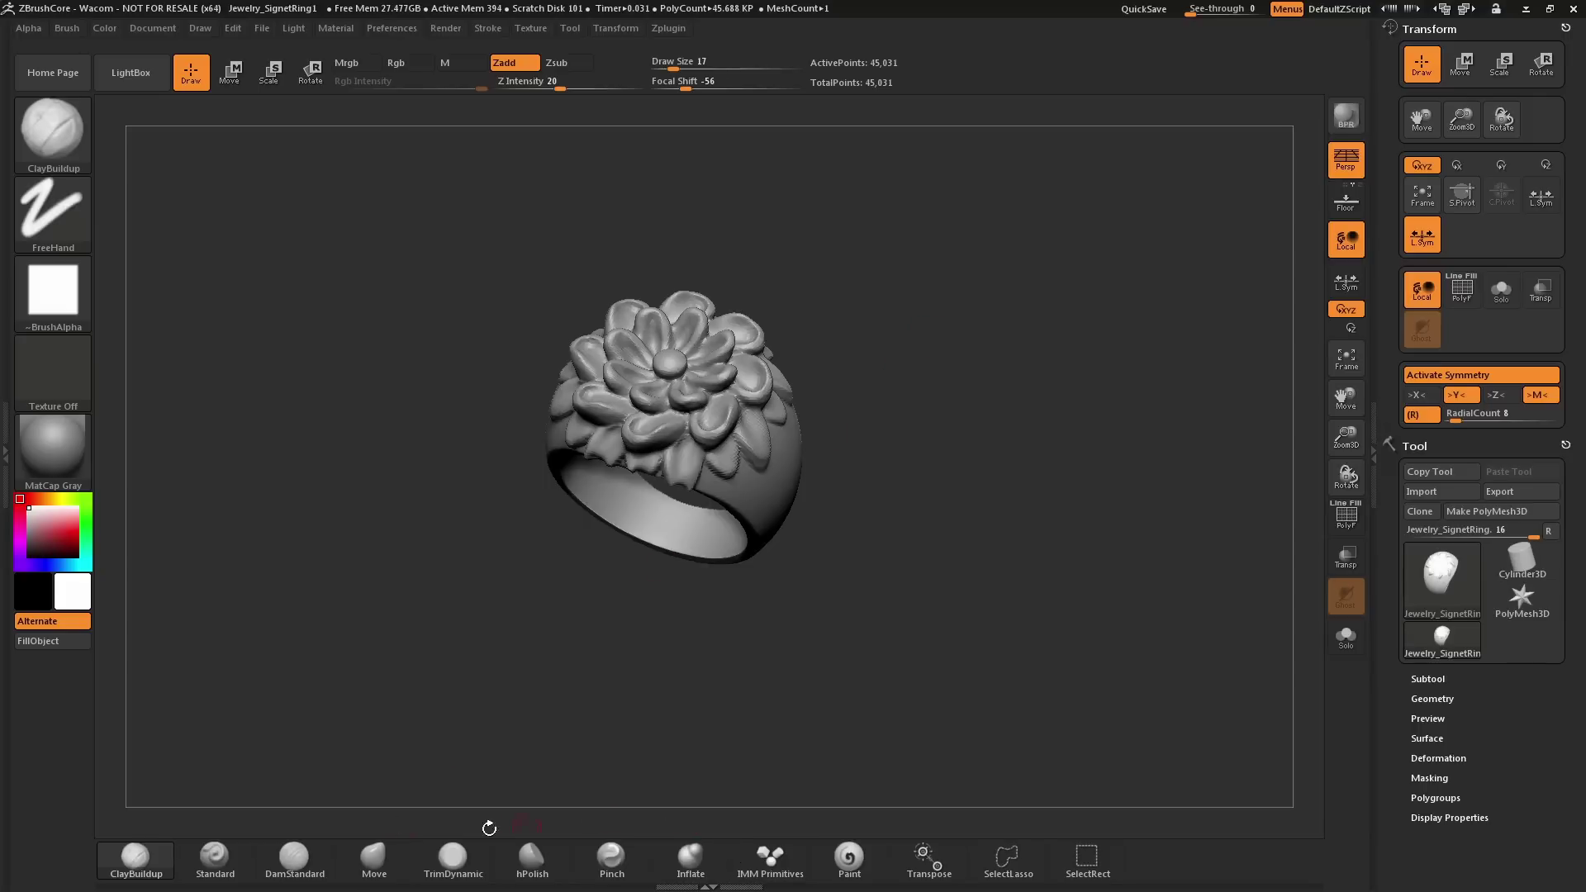
{"action": "left_click", "coordinate": [295, 857]}
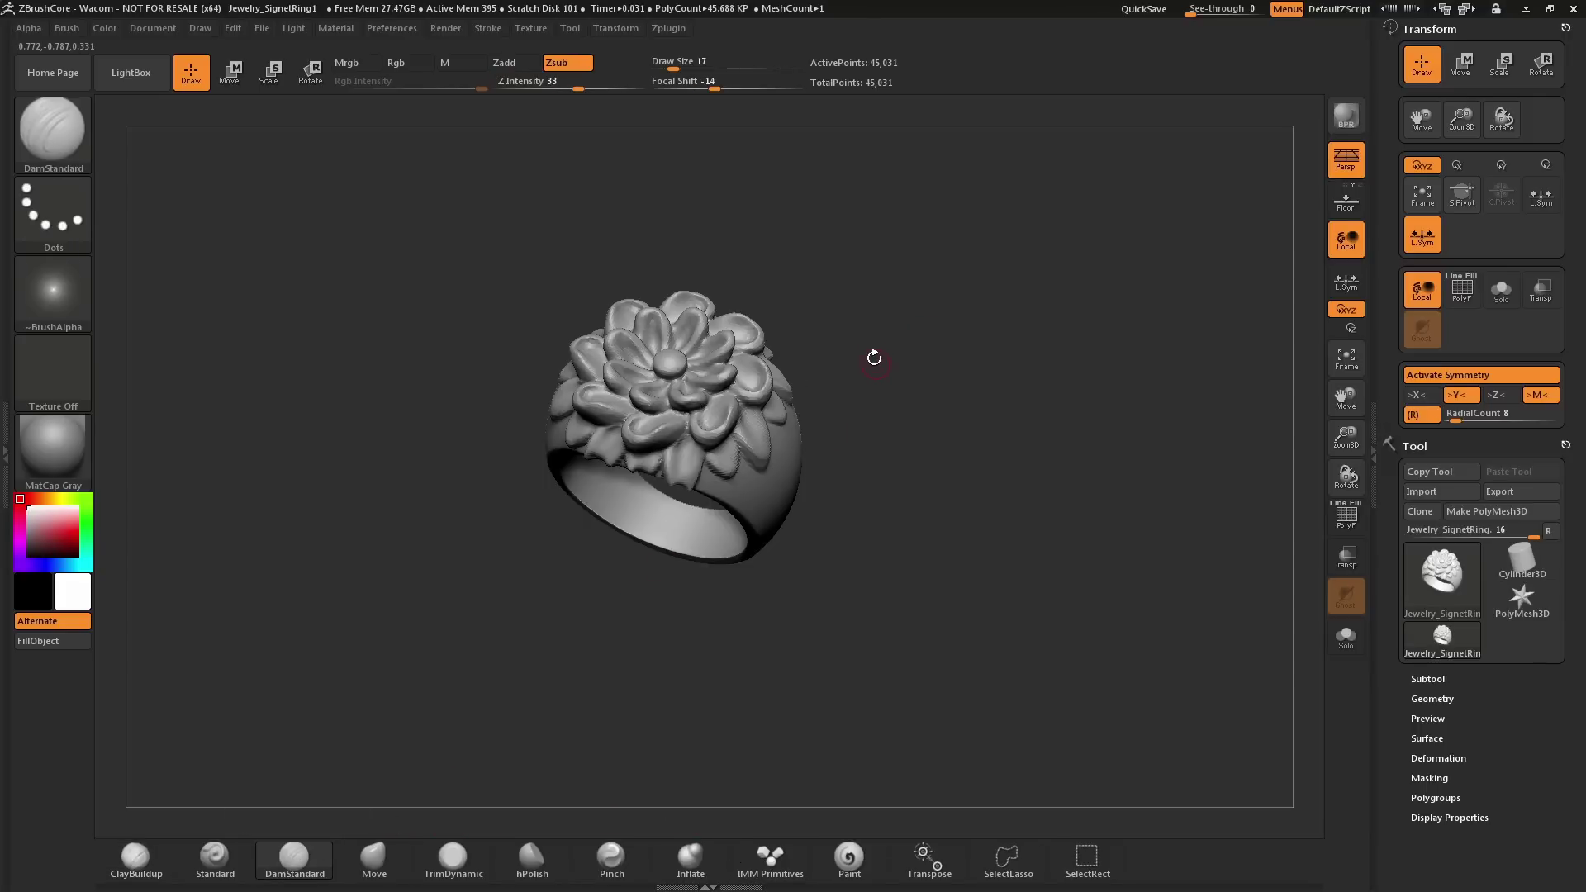
{"action": "mouse_move", "coordinate": [874, 350]}
{"action": "left_mouse_down"}
{"action": "mouse_move", "coordinate": [898, 357]}
{"action": "mouse_move", "coordinate": [884, 384]}
{"action": "left_mouse_up"}
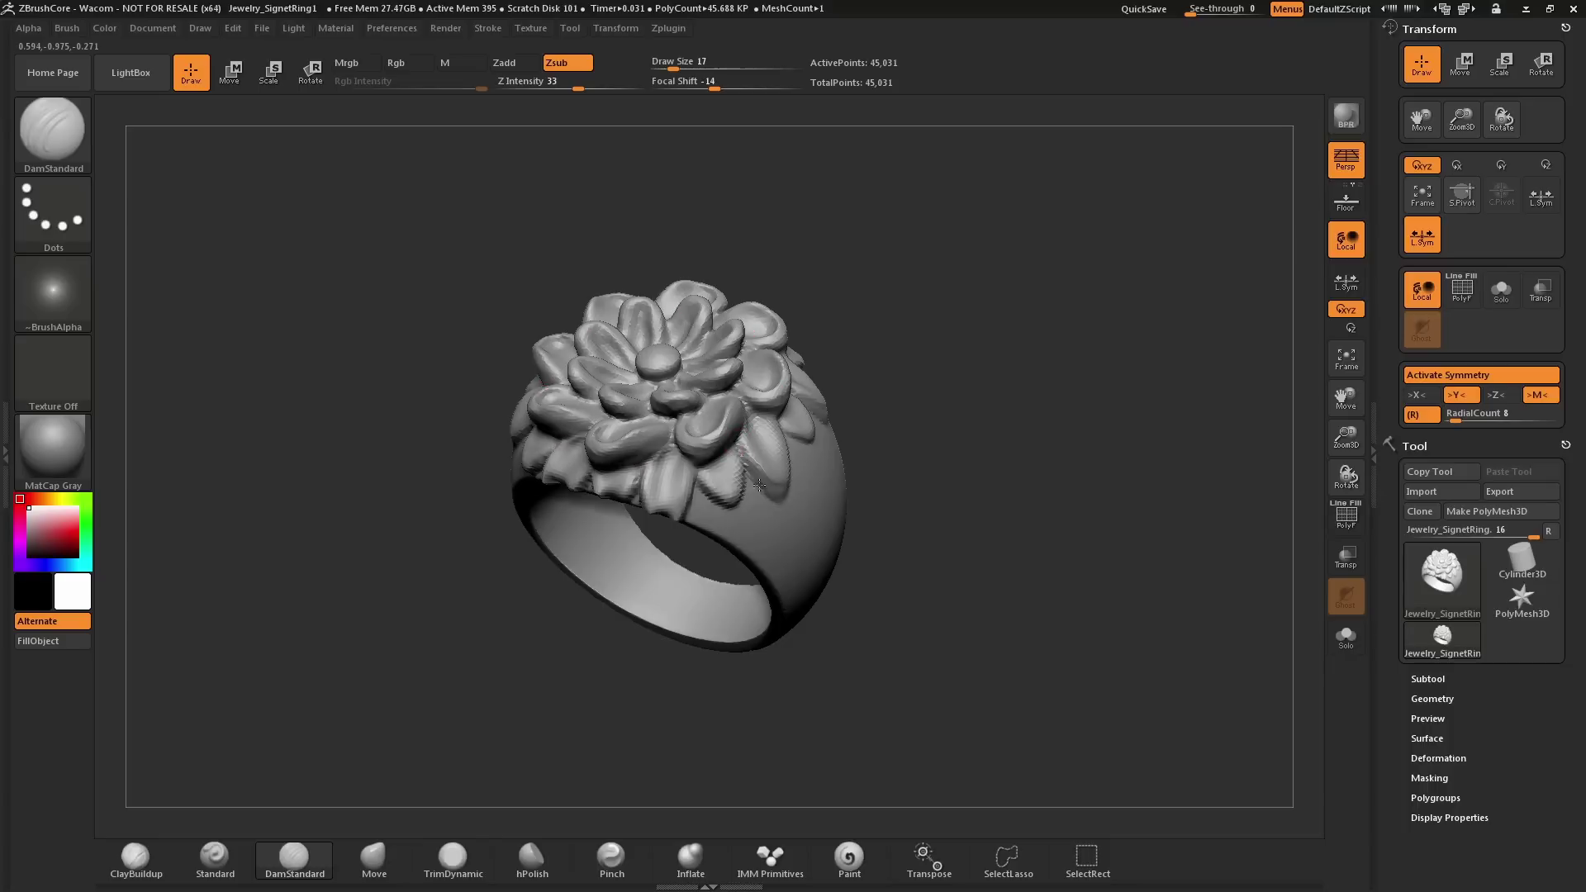
{"action": "left_click_drag", "start_coordinate": [892, 327], "coordinate": [760, 479]}
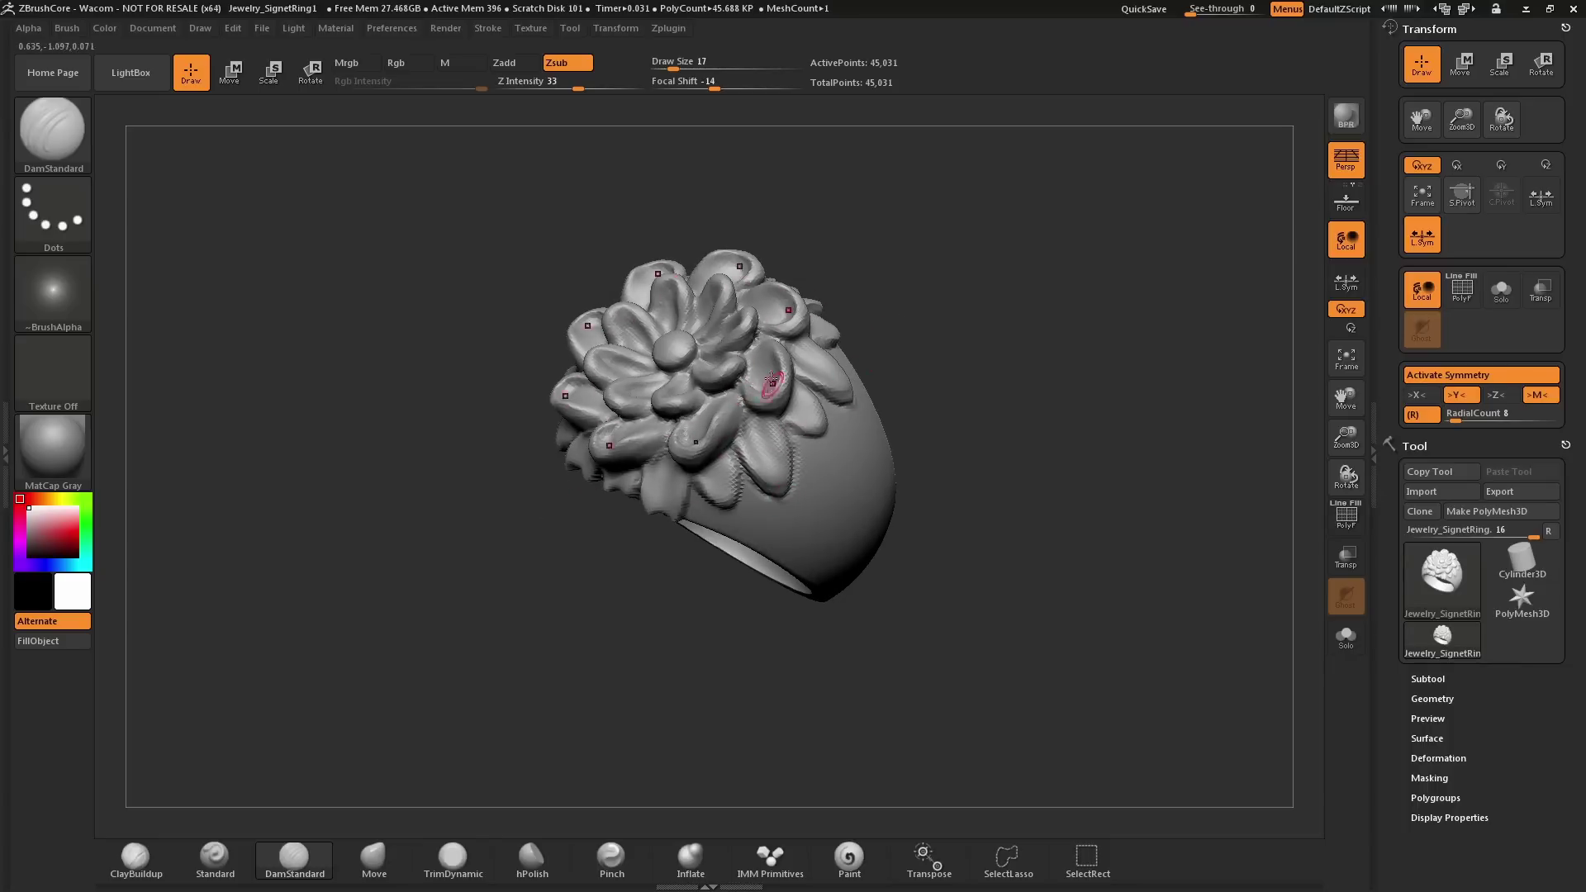
{"action": "left_click_drag", "start_coordinate": [885, 234], "coordinate": [743, 354]}
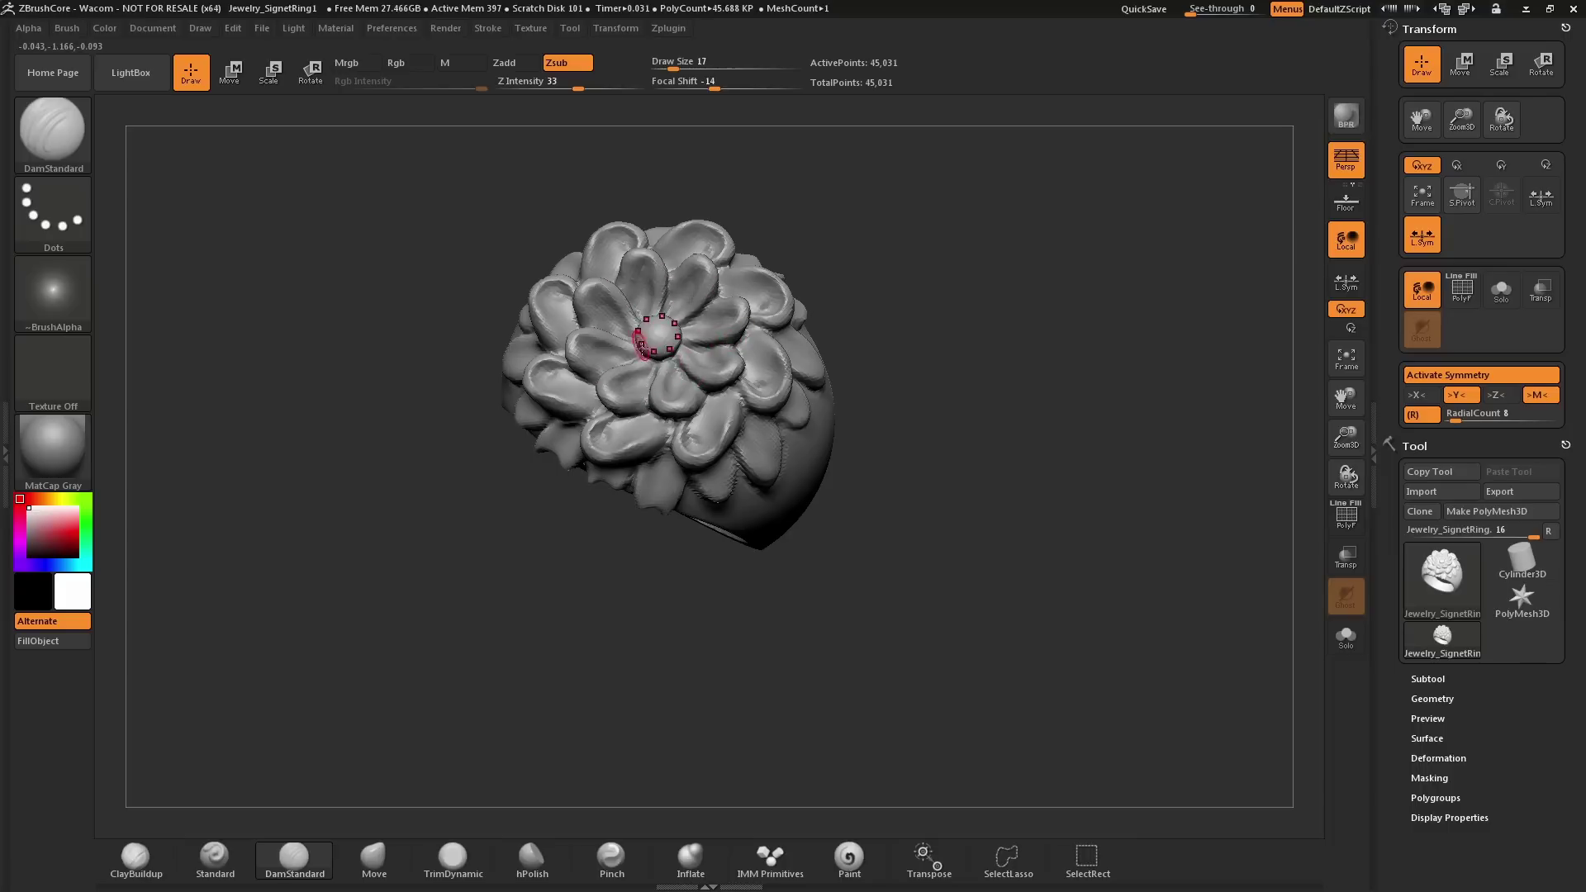
{"action": "left_click", "coordinate": [1466, 375]}
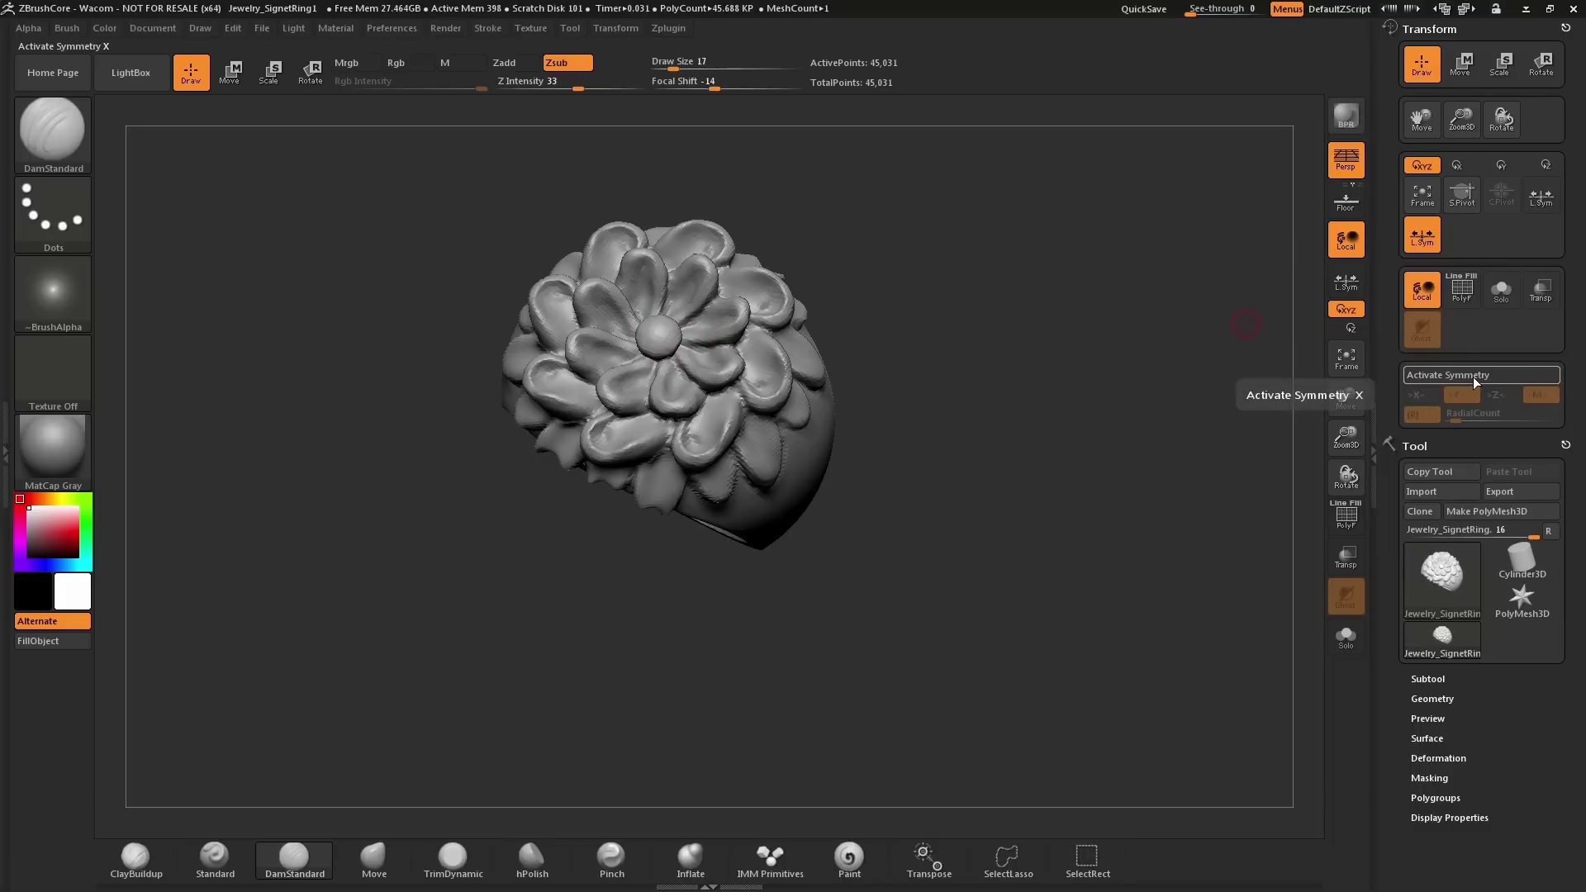
{"action": "left_click", "coordinate": [1471, 376]}
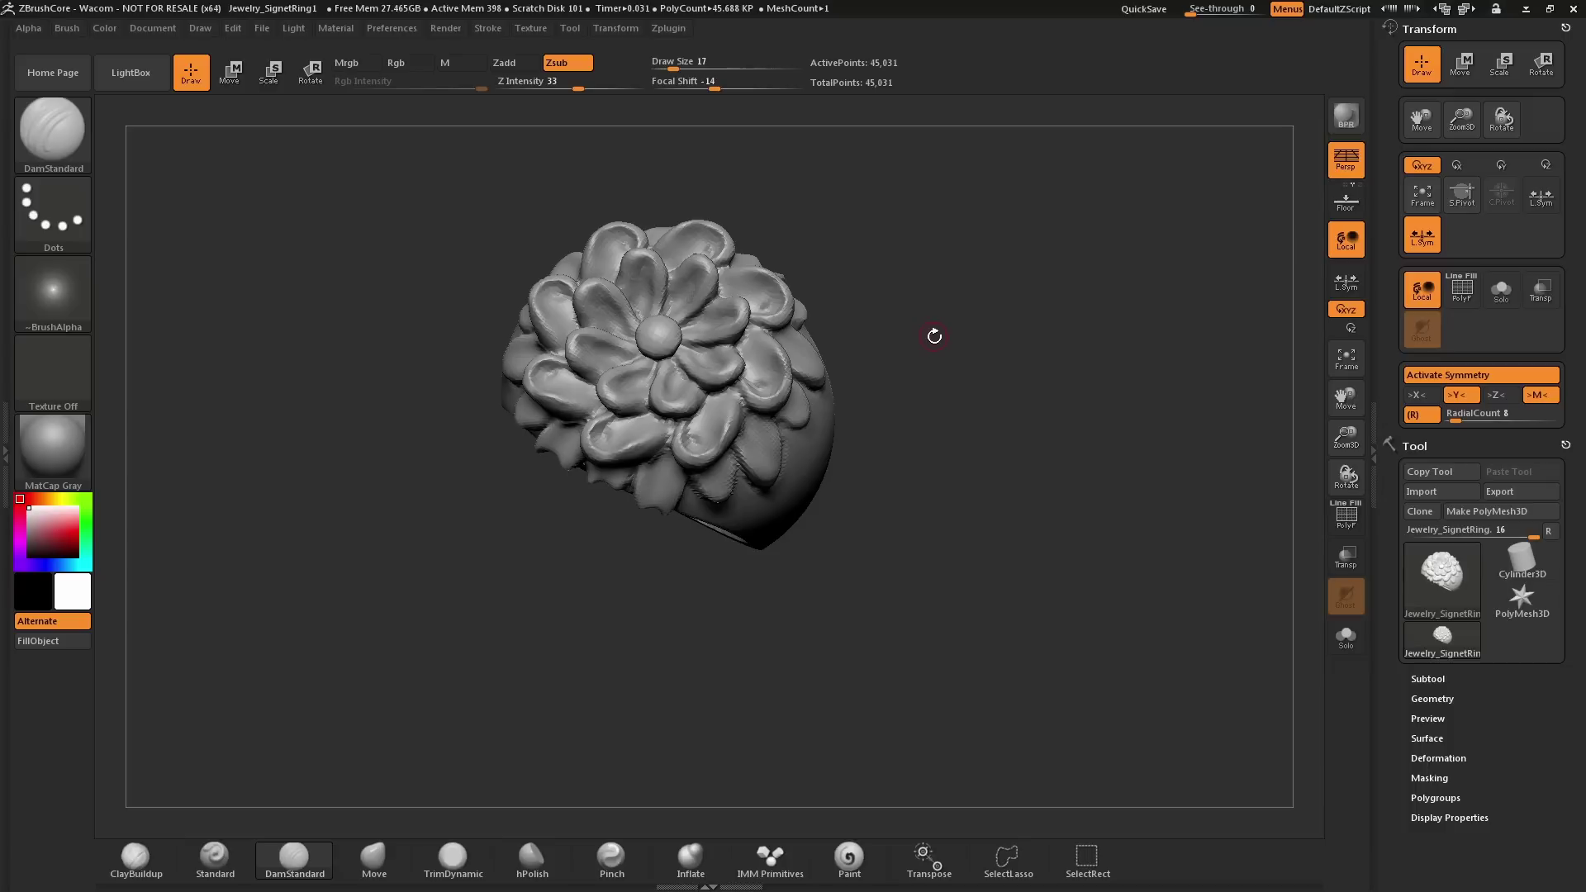
{"action": "key", "text": "x"}
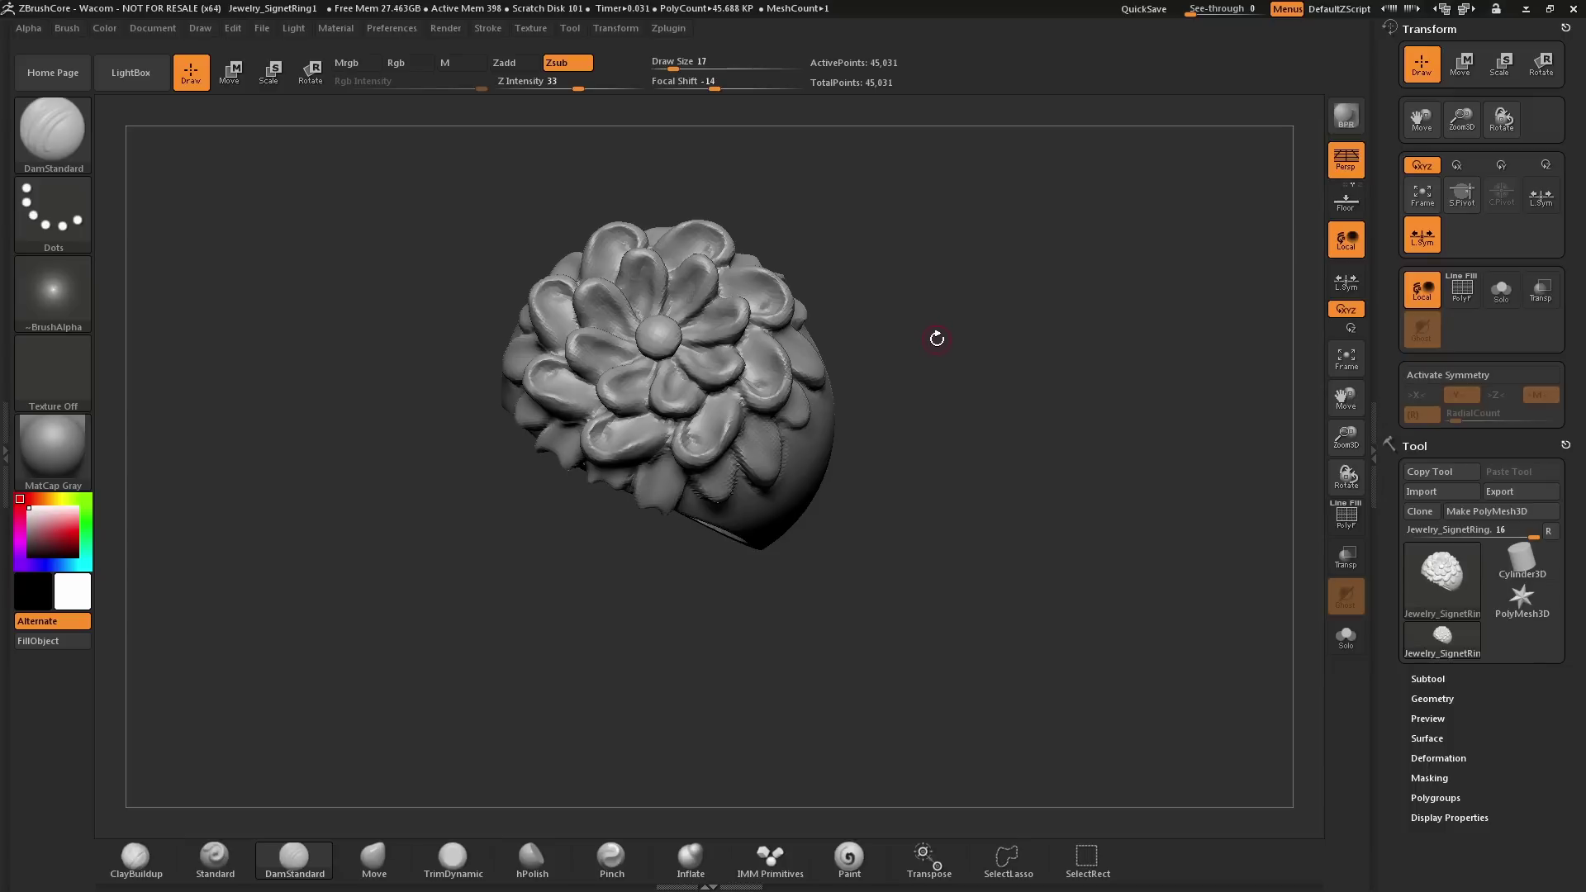
{"action": "key", "text": "x"}
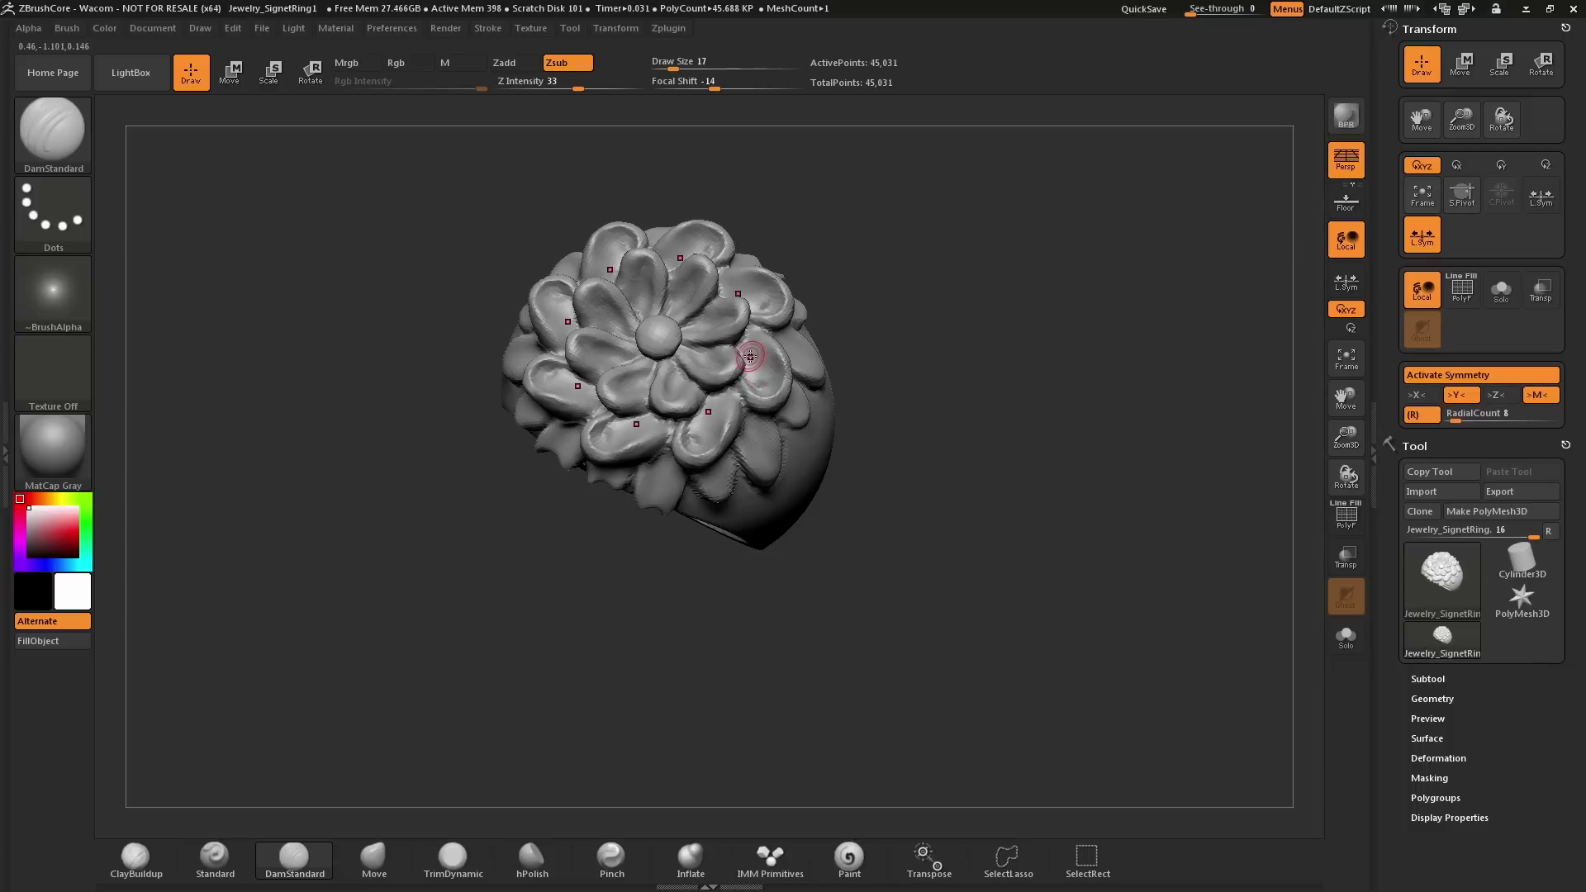
Carve creases into the inner petals and radial grooves into the centre bud with DamStandard.
{"action": "right_click_drag", "start_coordinate": [795, 318], "coordinate": [745, 320]}
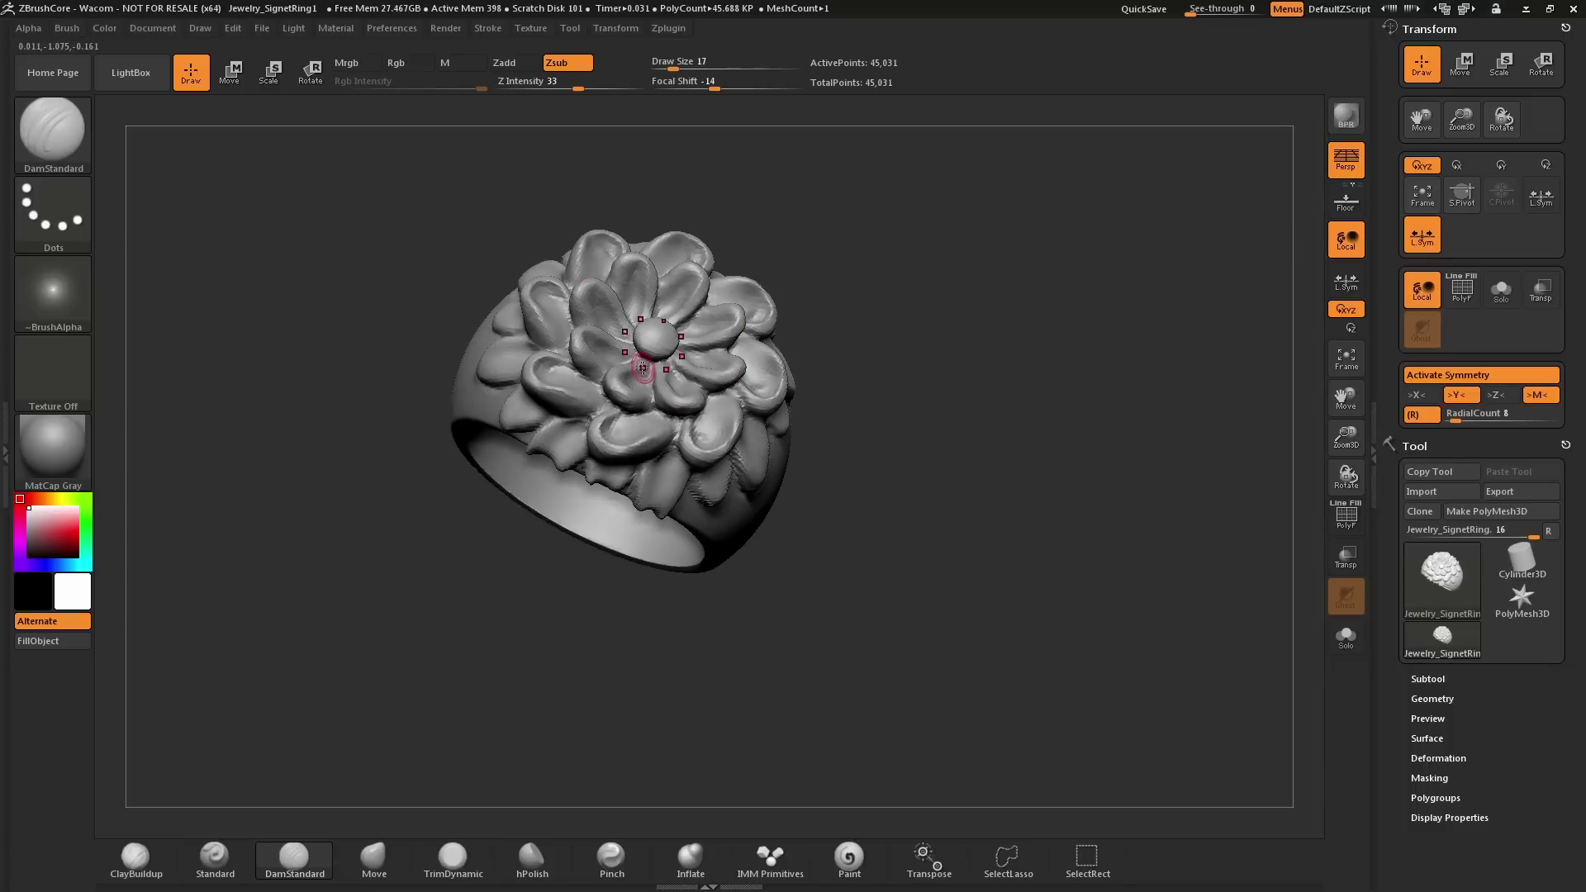
{"action": "right_click_drag", "start_coordinate": [644, 363], "coordinate": [724, 284]}
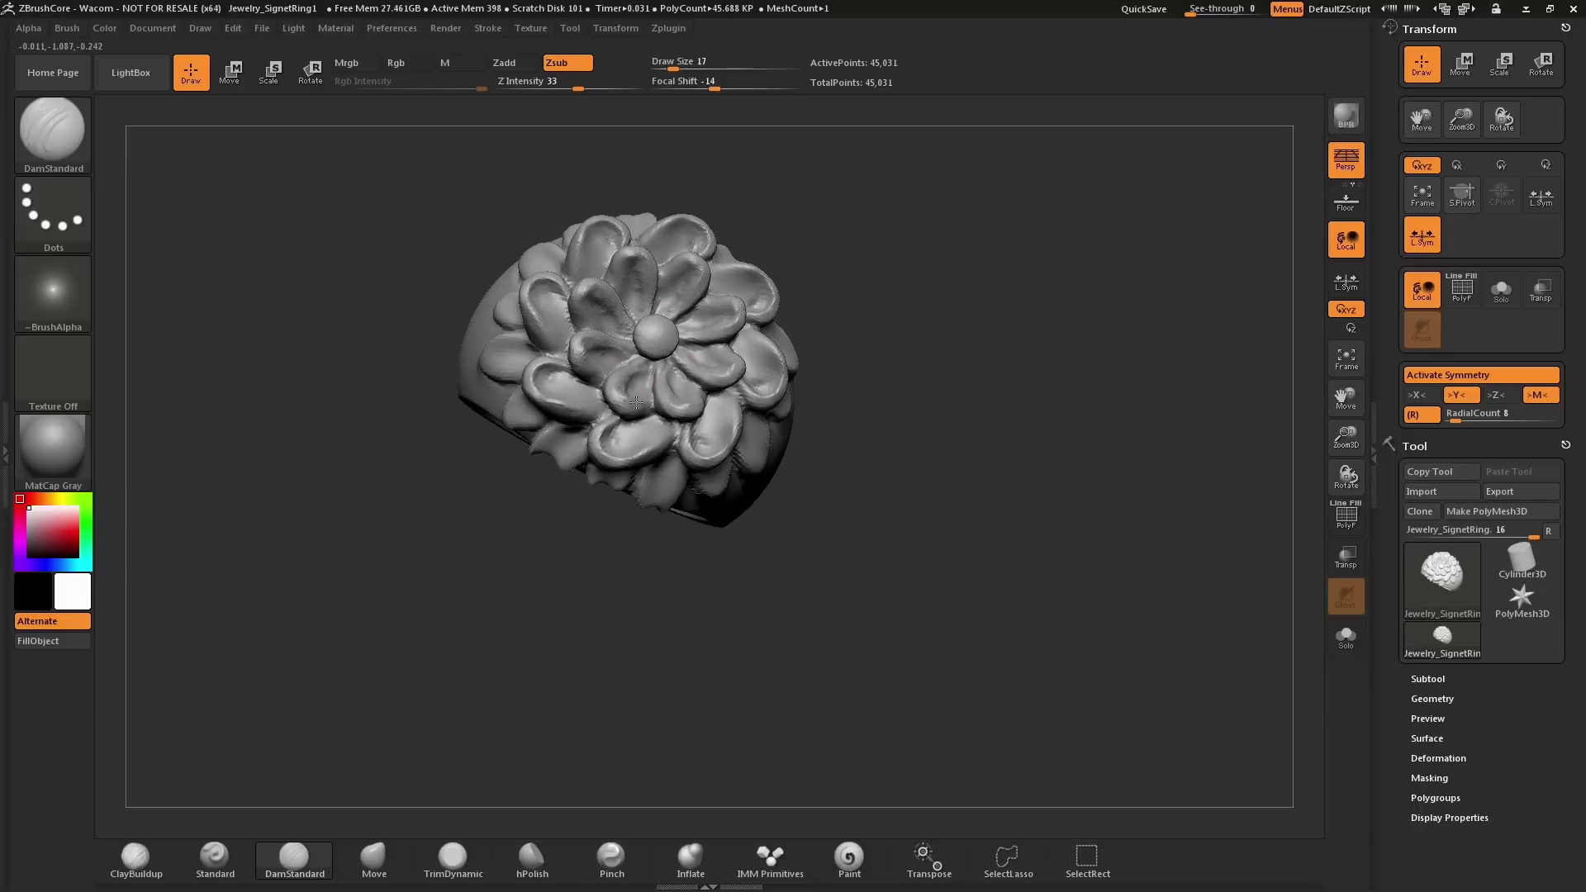
{"action": "mouse_move", "coordinate": [650, 369]}
{"action": "left_mouse_down", "text": "shift"}
{"action": "mouse_move", "coordinate": [621, 395]}
{"action": "mouse_move", "coordinate": [648, 368]}
{"action": "left_mouse_up", "text": "shift"}
{"action": "left_click_drag", "start_coordinate": [654, 353], "coordinate": [657, 342]}
Carve a groove along the band, then an S-shaped swirl with a short crease beside it.
{"action": "left_click_drag", "start_coordinate": [881, 287], "coordinate": [867, 206]}
{"action": "left_click_drag", "start_coordinate": [710, 419], "coordinate": [750, 450]}
{"action": "left_click_drag", "start_coordinate": [935, 352], "coordinate": [919, 265]}
{"action": "left_click_drag", "start_coordinate": [788, 335], "coordinate": [802, 411]}
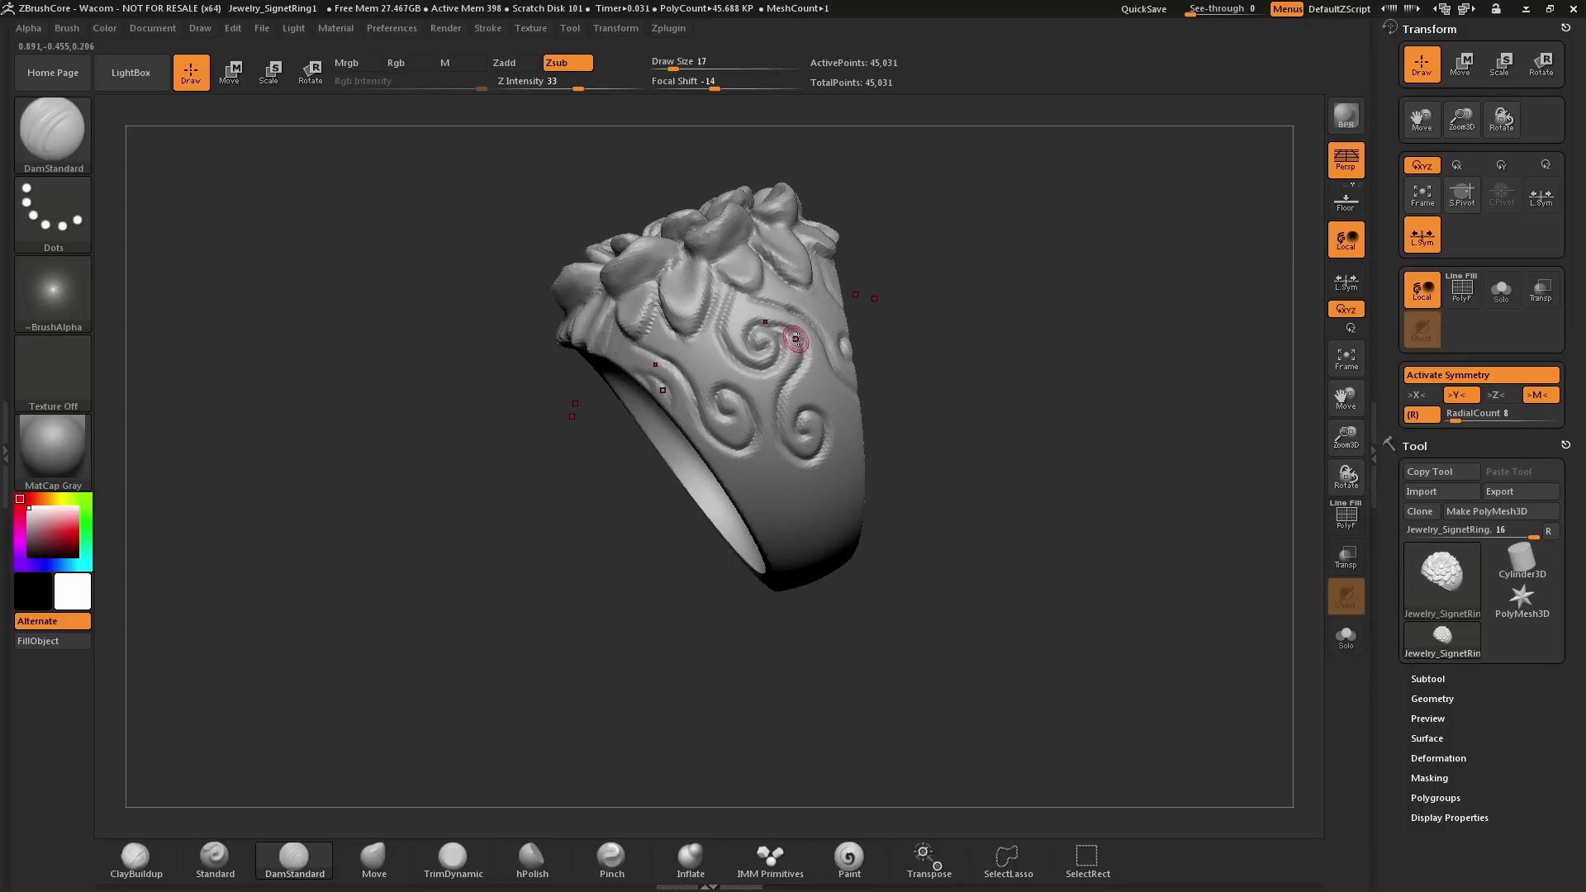
{"action": "left_click_drag", "start_coordinate": [785, 329], "coordinate": [794, 363]}
Add a crease curling around the small swirl and a small crease around a petal.
{"action": "left_click_drag", "start_coordinate": [850, 279], "coordinate": [873, 286]}
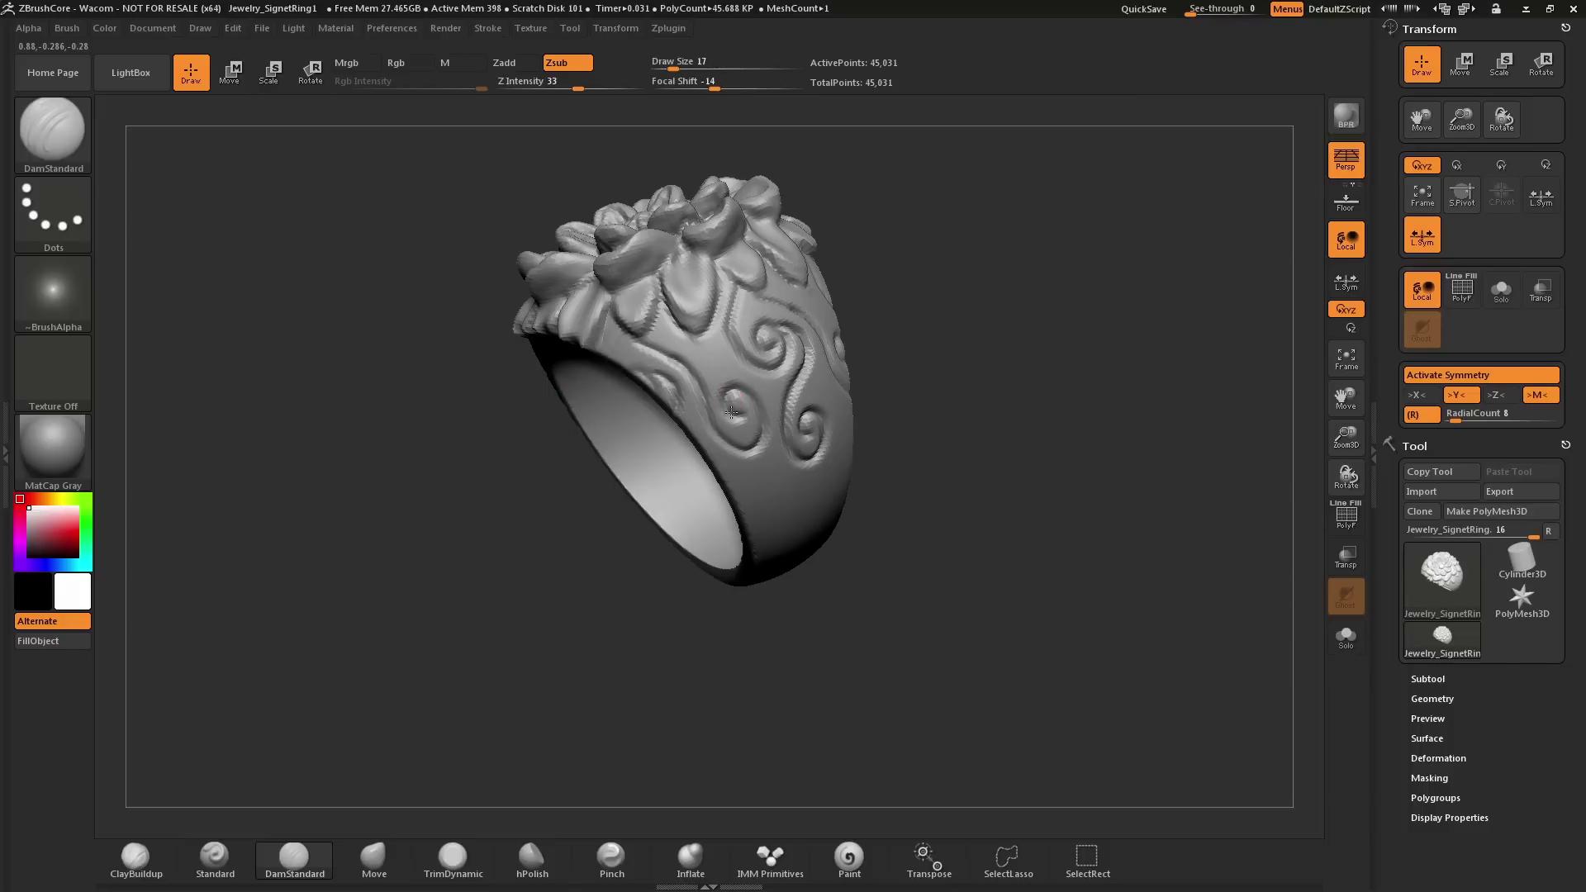
{"action": "left_click_drag", "start_coordinate": [729, 411], "coordinate": [764, 417]}
{"action": "left_click_drag", "start_coordinate": [874, 236], "coordinate": [840, 248]}
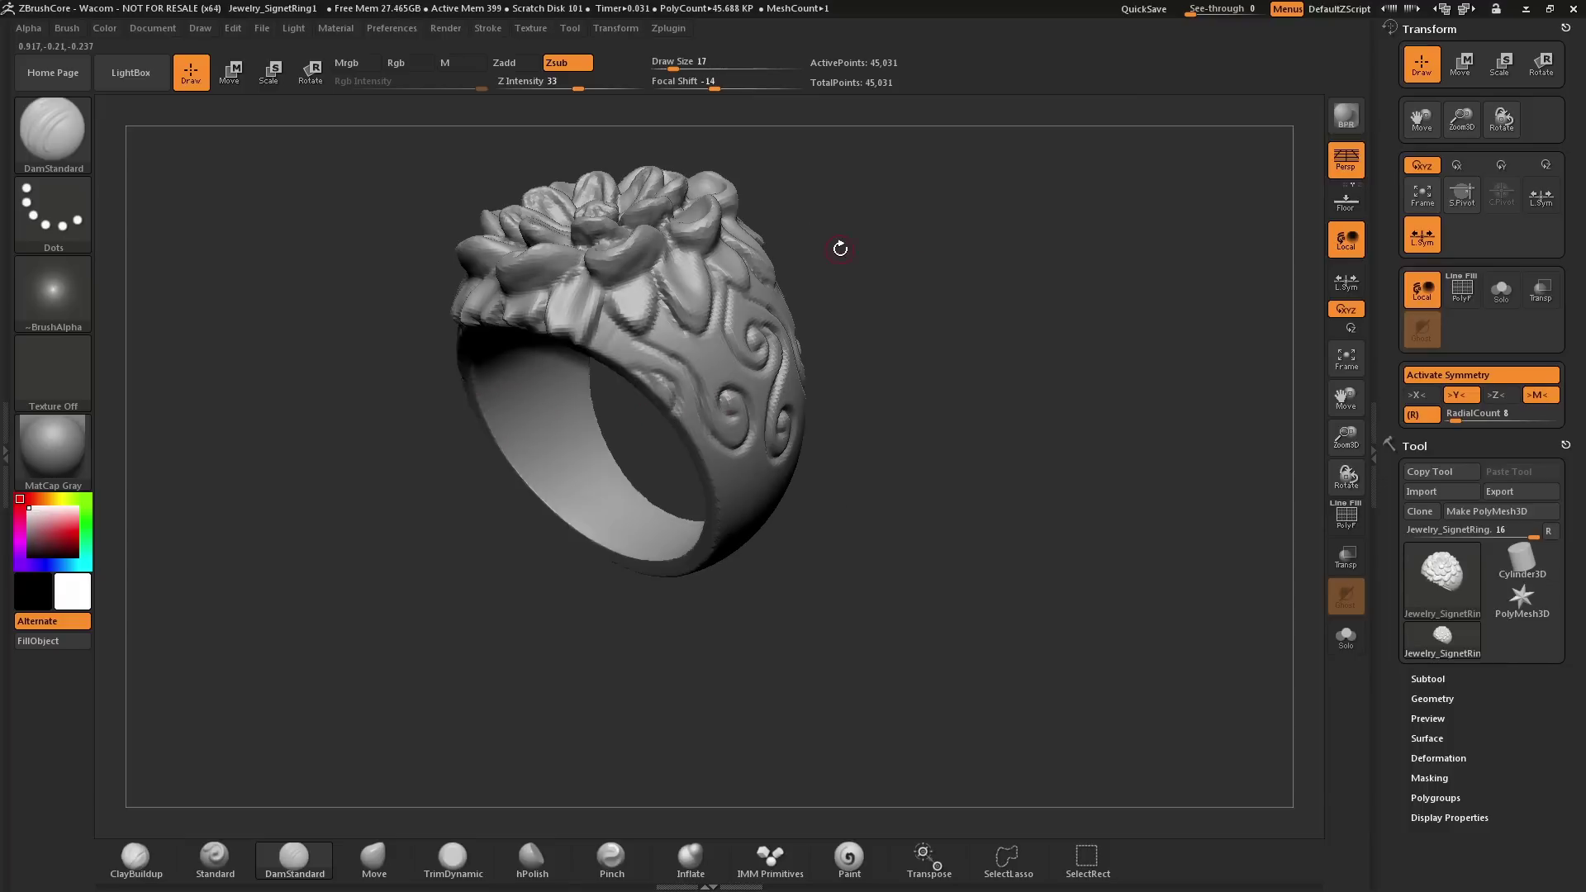
{"action": "mouse_move", "coordinate": [604, 304]}
{"action": "left_mouse_down"}
{"action": "mouse_move", "coordinate": [640, 336]}
{"action": "mouse_move", "coordinate": [648, 306]}
{"action": "left_mouse_up"}
{"action": "mouse_move", "coordinate": [871, 239]}
{"action": "left_mouse_down"}
{"action": "mouse_move", "coordinate": [878, 266]}
{"action": "mouse_move", "coordinate": [926, 290]}
{"action": "mouse_move", "coordinate": [840, 296]}
{"action": "left_mouse_up"}
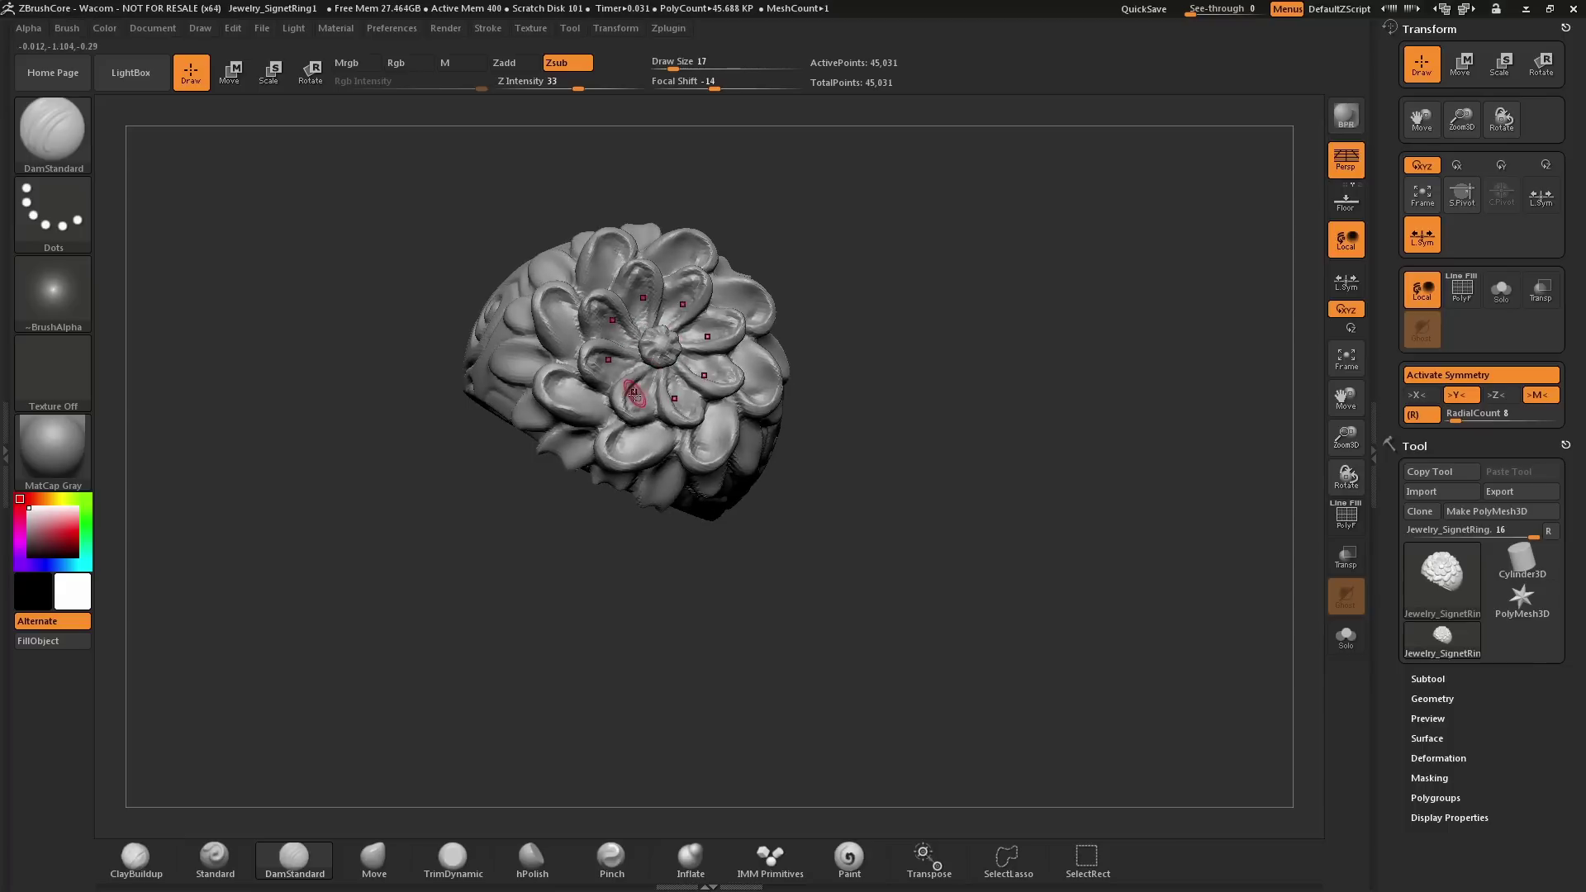